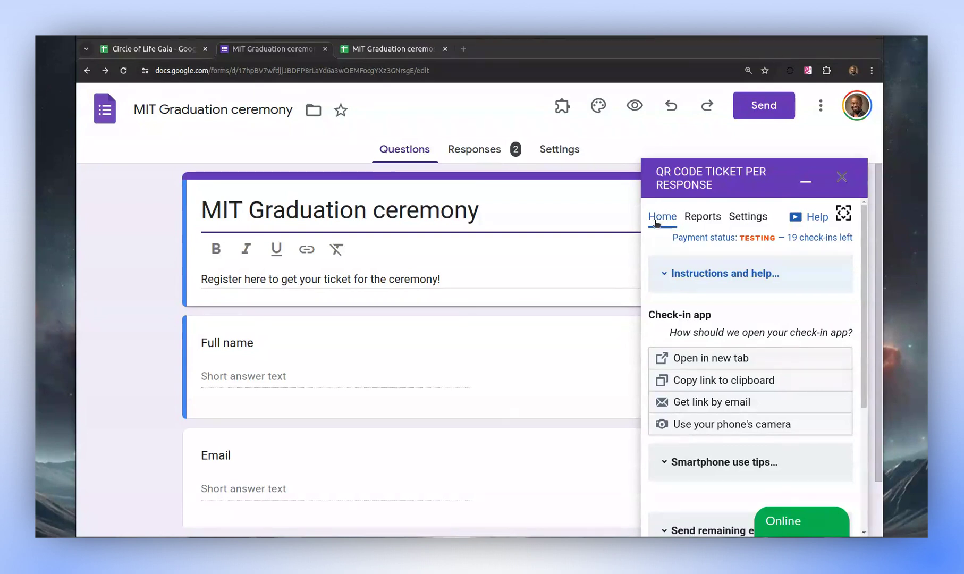
# Show the QR Code Ticket add-on's Reports tab for the graduation form.
pyautogui.click(701, 224)
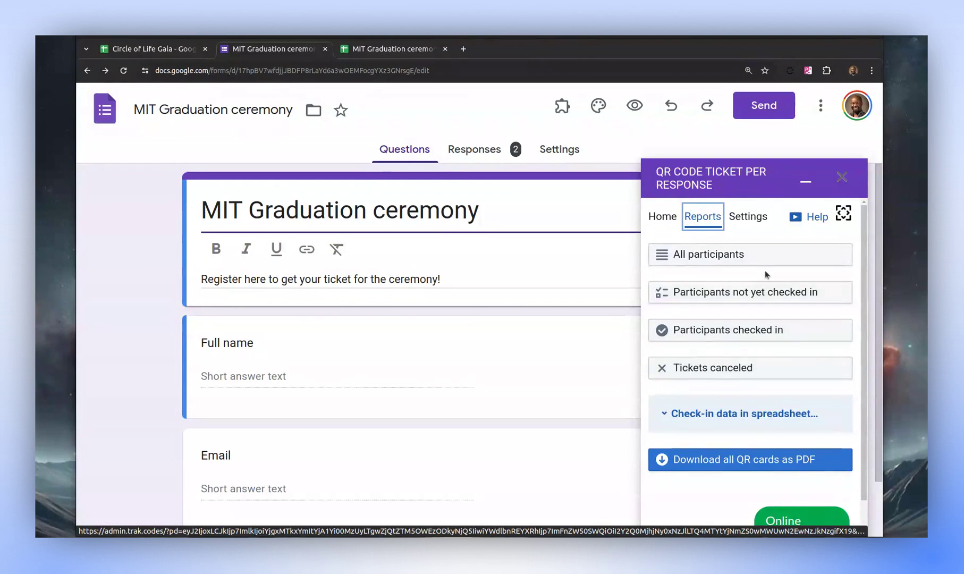
# Open Trak.codes' All participants list and preview it at Pixel 7 phone size.
pyautogui.click(759, 254)
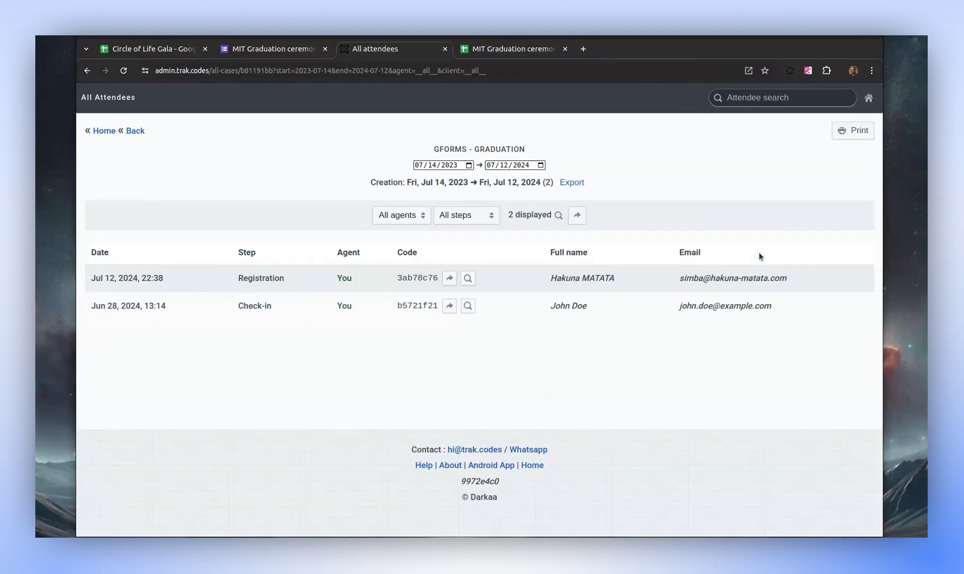
pyautogui.hotkey('ctrl', 'shift', 'm')
pyautogui.scroll(-5, 524, 357)
pyautogui.moveTo(524, 356); pyautogui.dragTo(522, 303)
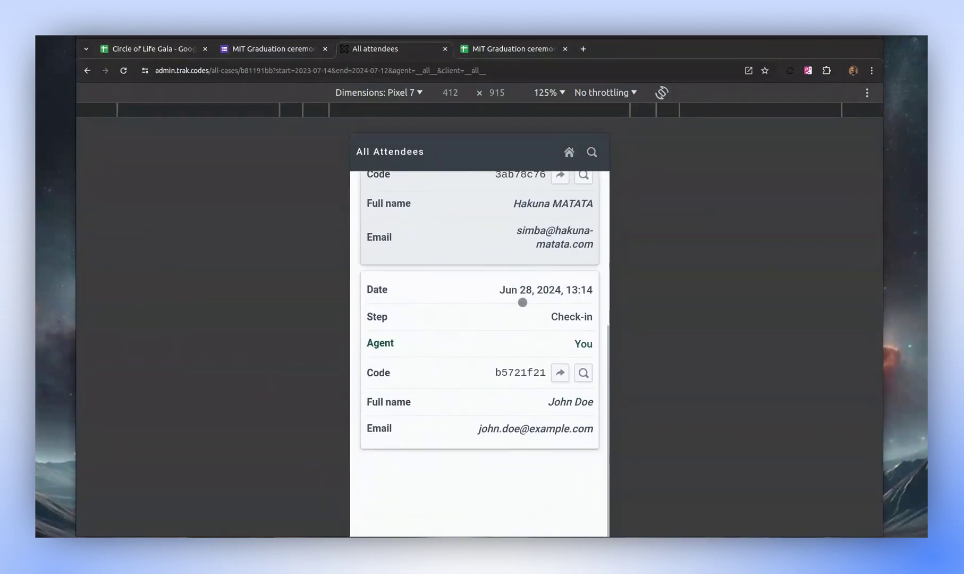
pyautogui.moveTo(522, 357)
pyautogui.mouseDown()
pyautogui.moveTo(508, 413)
pyautogui.moveTo(515, 466)
pyautogui.mouseUp()
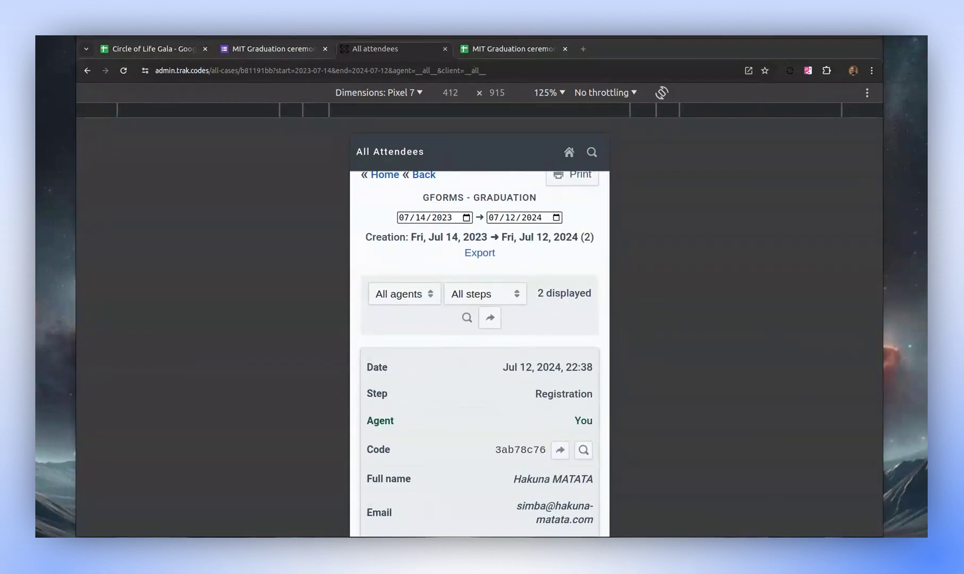
# Back on the form, open the check-in app in a new tab at phone size.
pyautogui.click(444, 49)
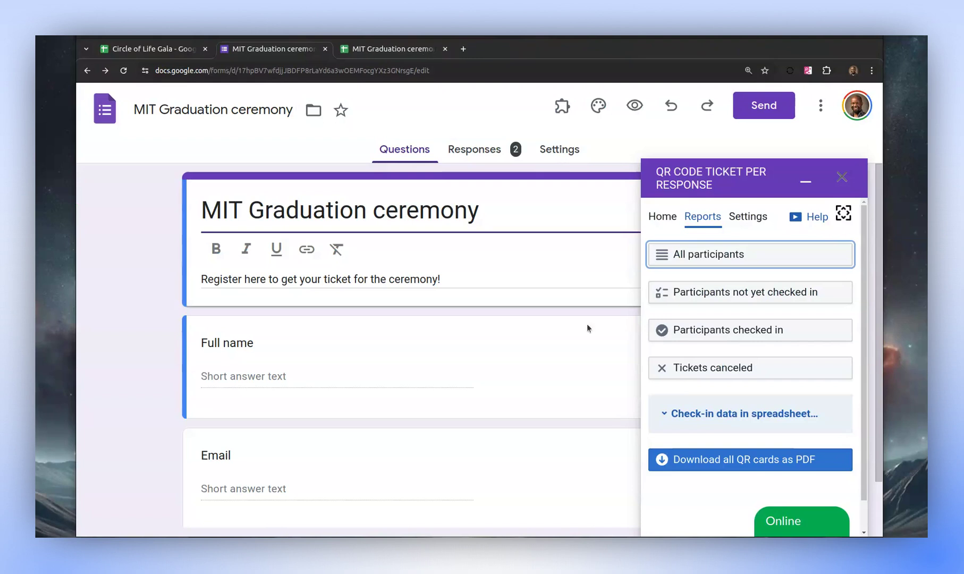
pyautogui.click(661, 217)
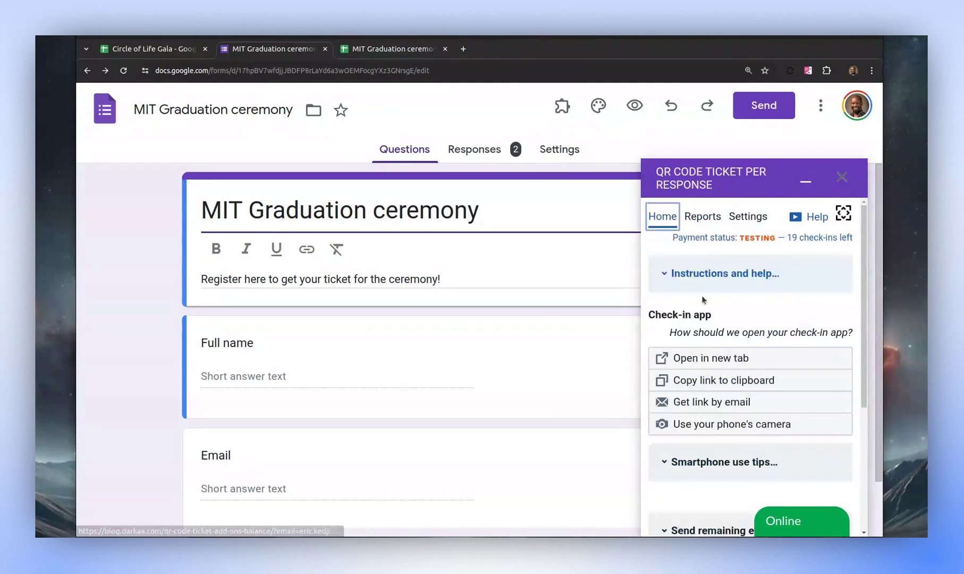
pyautogui.click(745, 358)
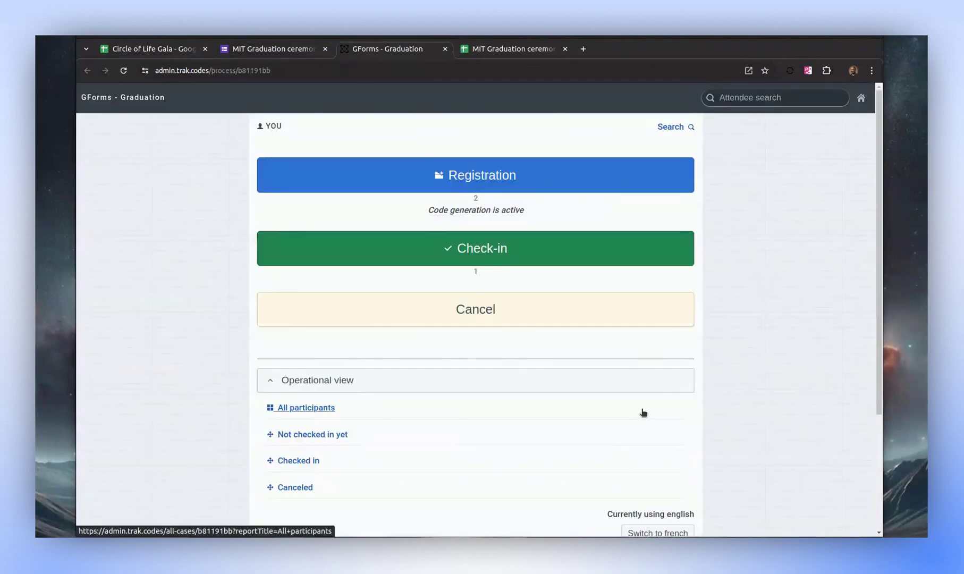
pyautogui.hotkey('ctrl', 'shift', 'm')
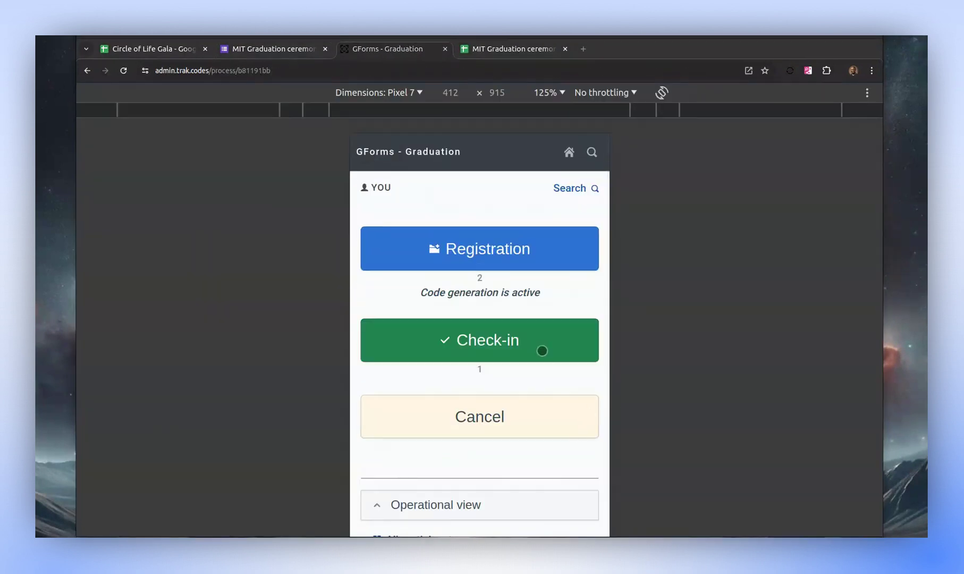
pyautogui.scroll(-2, 542, 350)
pyautogui.scroll(-3, 549, 364)
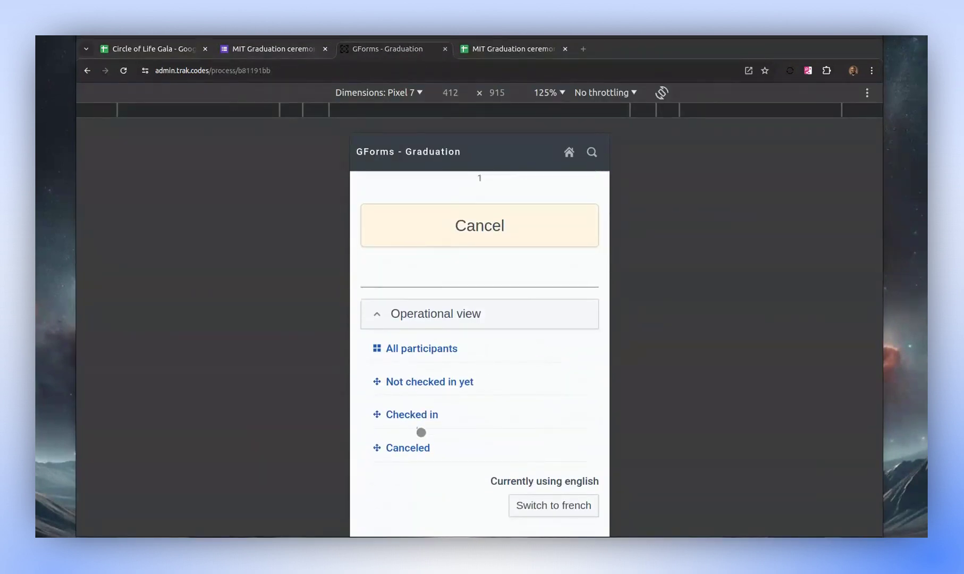
pyautogui.scroll(3, 420, 431)
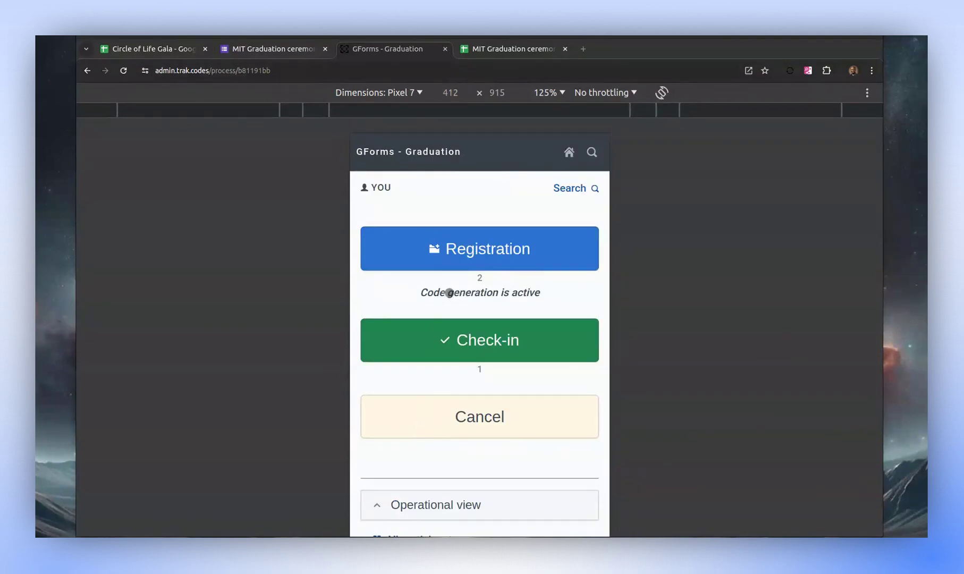
# Copy the 'Check-in data in spreadsheet' formula from the add-on's Reports tab.
pyautogui.click(445, 49)
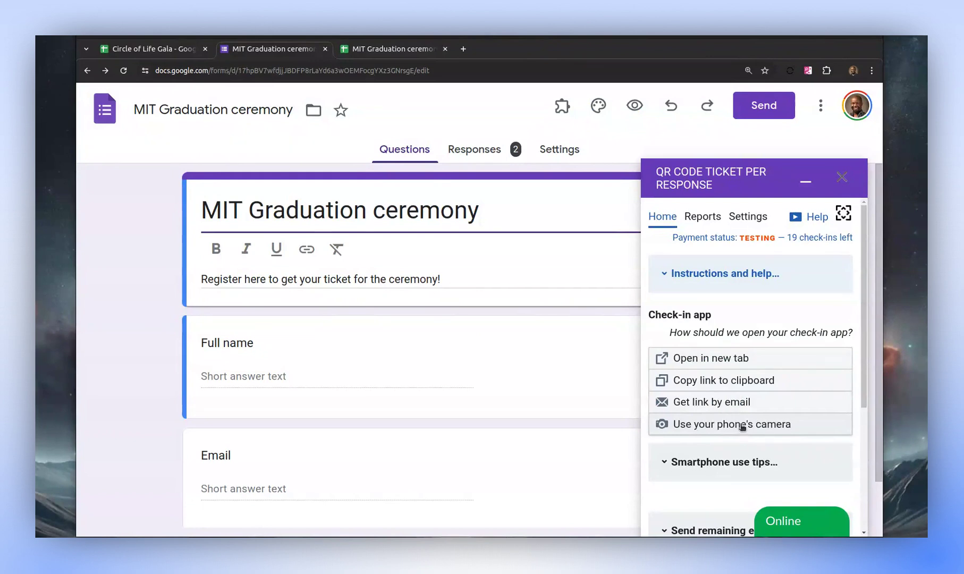
pyautogui.scroll(-1, 741, 425)
pyautogui.scroll(2, 730, 226)
pyautogui.click(704, 218)
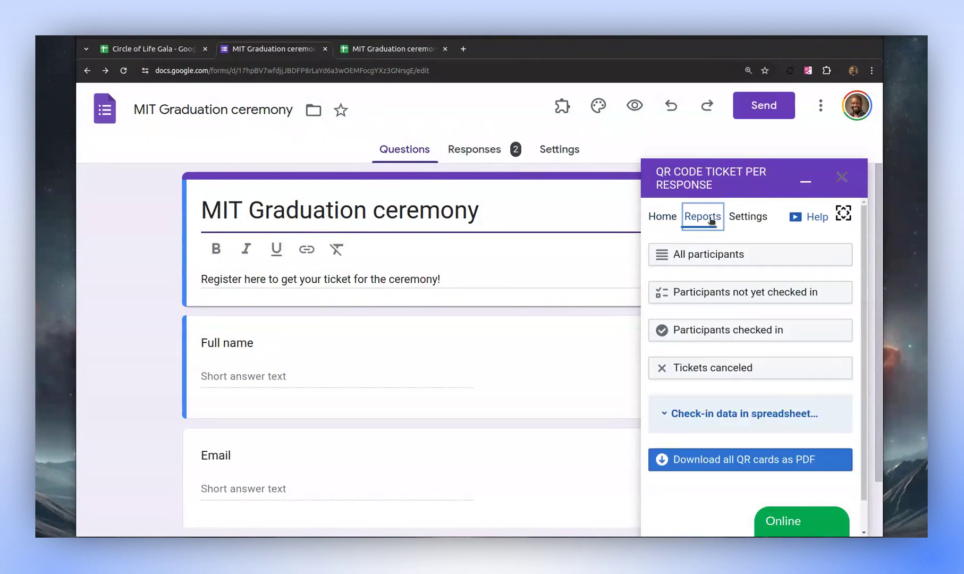
pyautogui.click(666, 416)
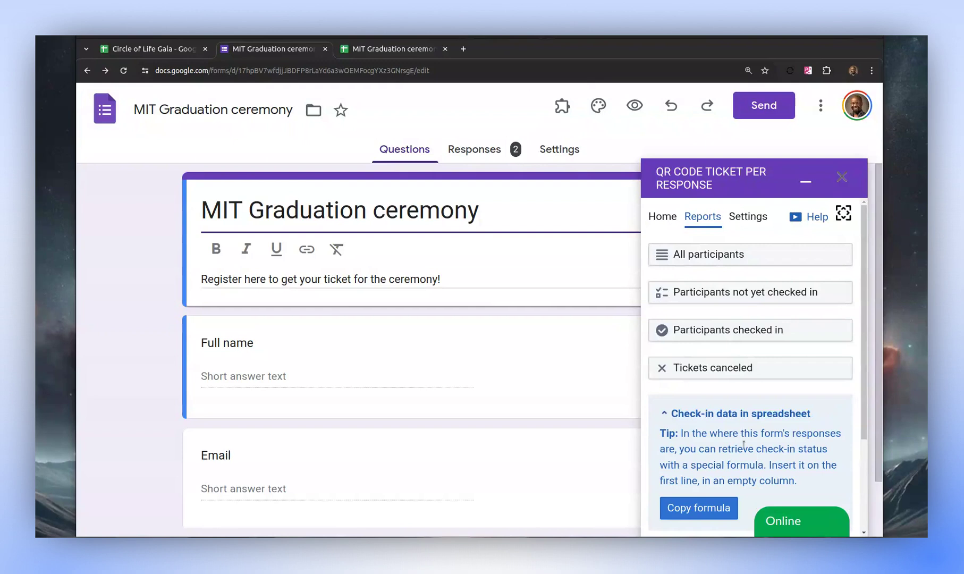
pyautogui.scroll(-2, 743, 445)
pyautogui.doubleClick(706, 388)
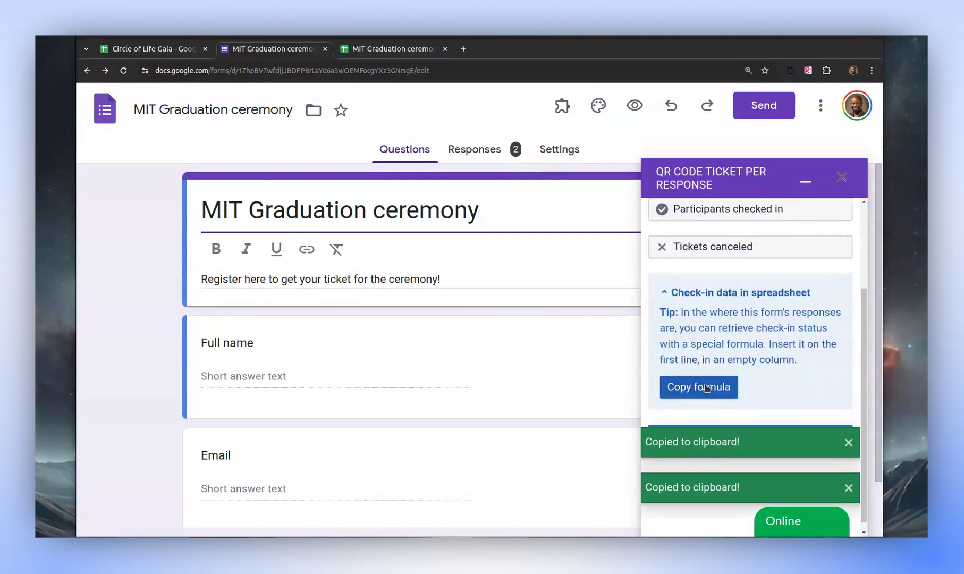
# Paste the IMPORTDATA check-in formula into D1 of the Responses sheet and allow access.
pyautogui.click(363, 54)
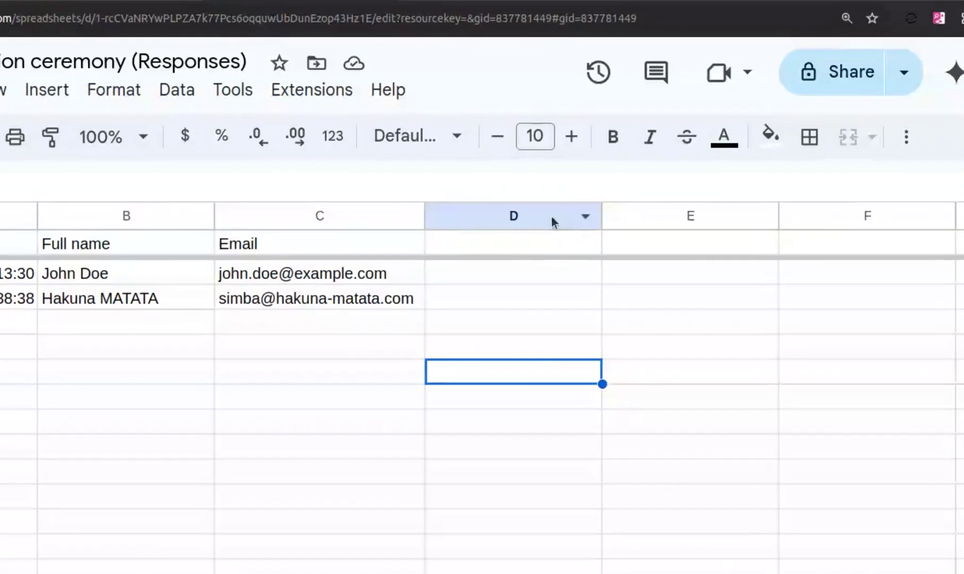
pyautogui.click(552, 217)
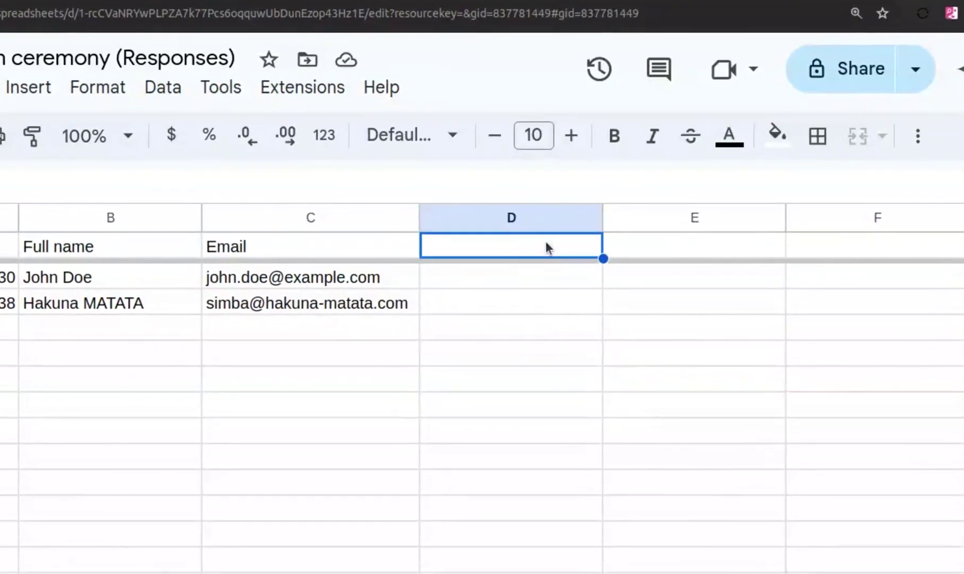
pyautogui.click(416, 178)
pyautogui.hotkey('ctrl', 'v')
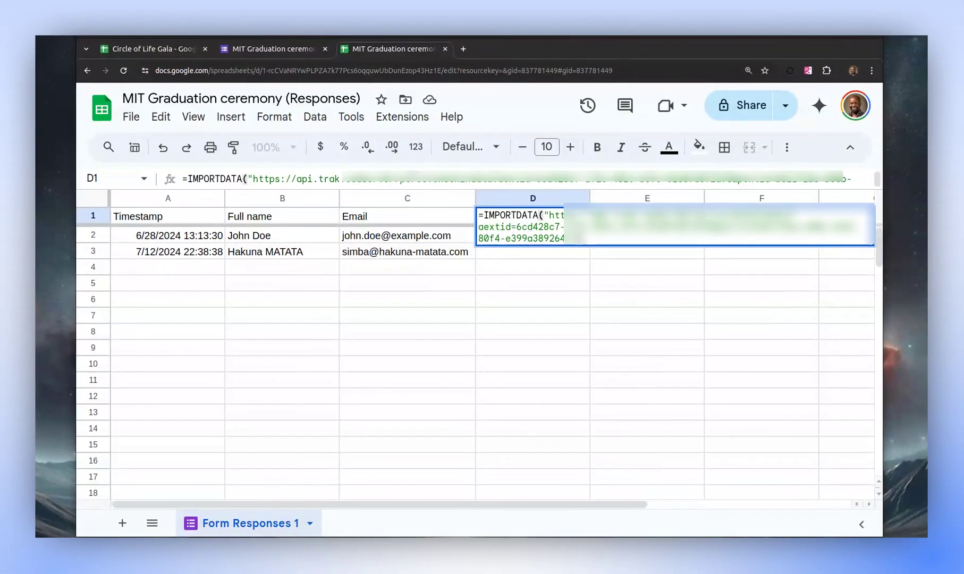
pyautogui.press('Return')
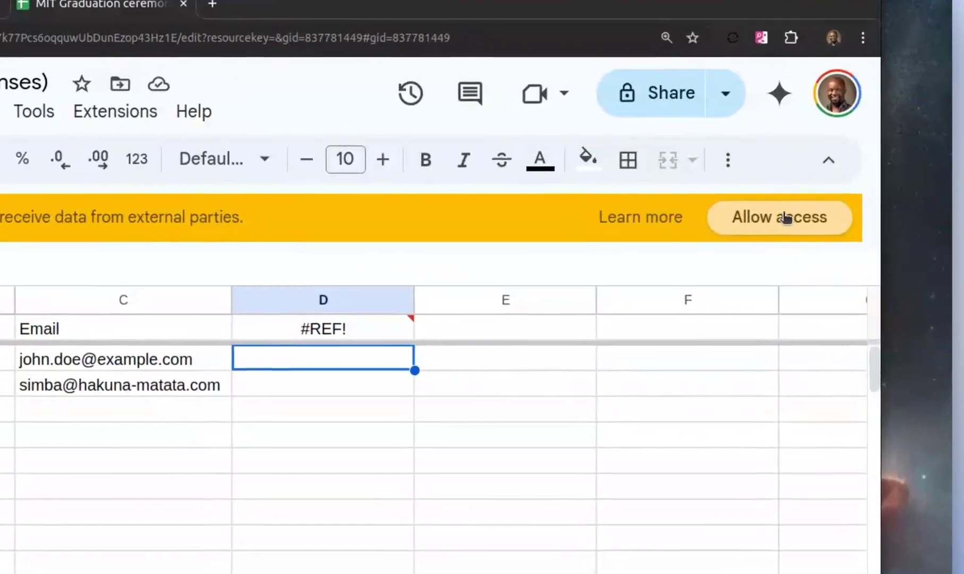
pyautogui.click(822, 183)
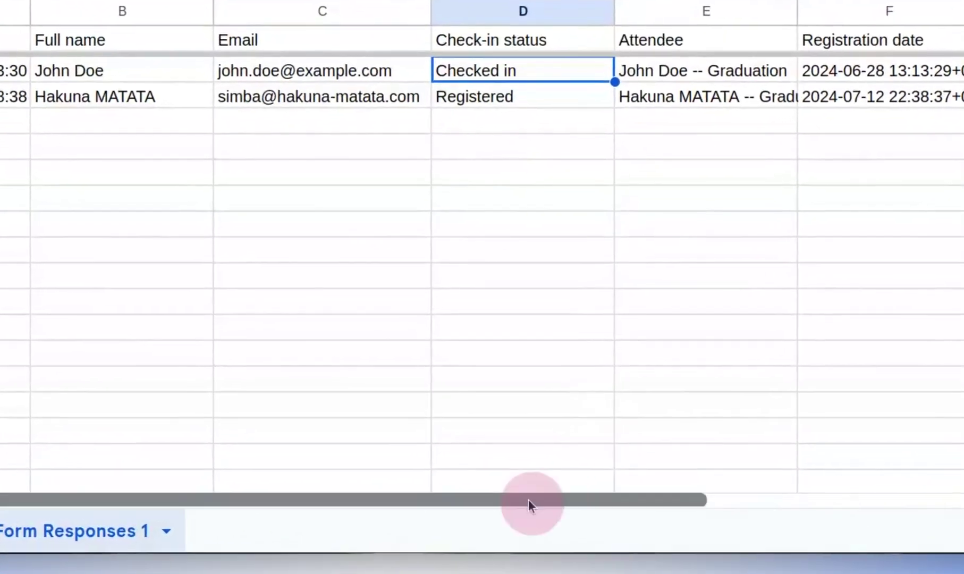
pyautogui.moveTo(528, 502); pyautogui.dragTo(608, 506)
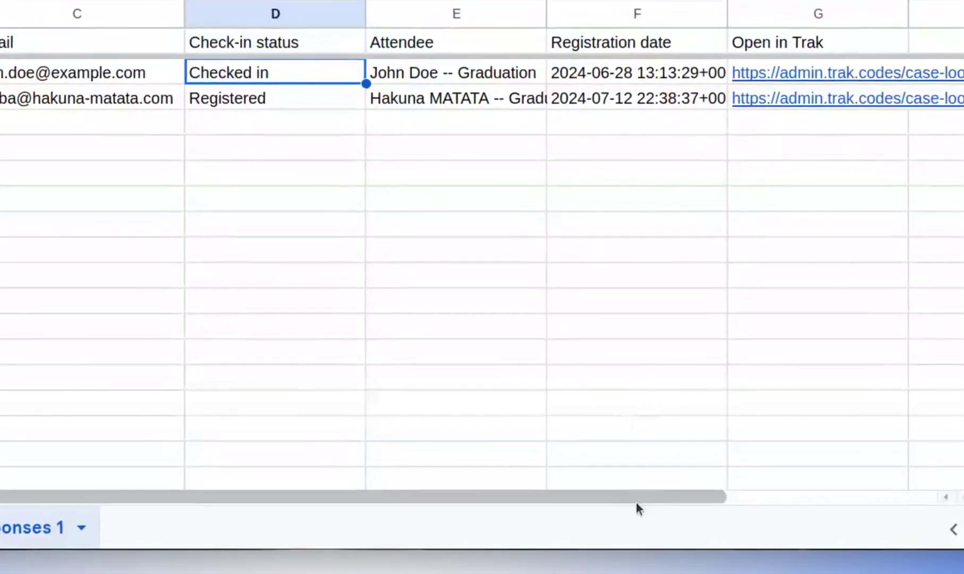
pyautogui.moveTo(658, 505); pyautogui.dragTo(676, 511)
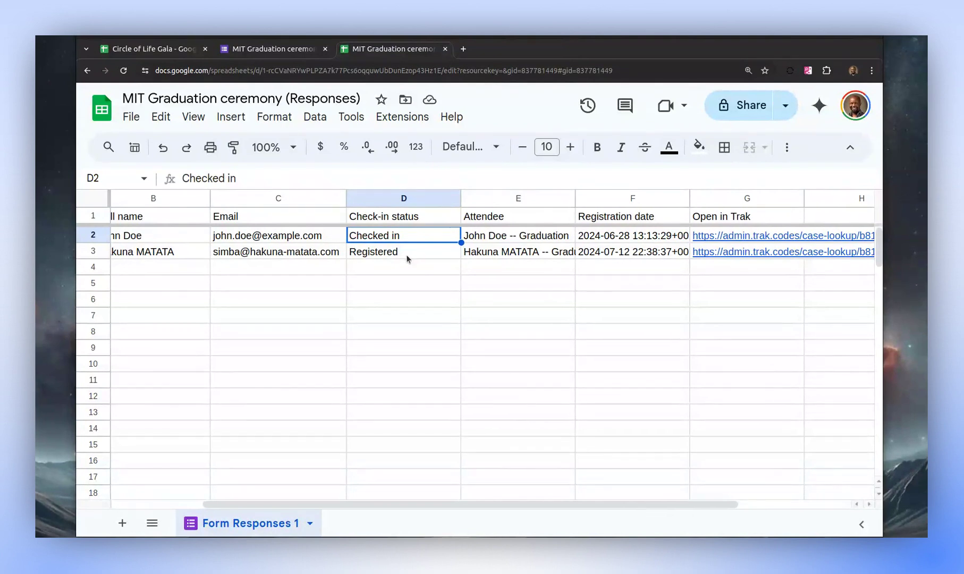
# Switch to the Circle of Life Gala spreadsheet and show its add-on report options.
pyautogui.click(273, 48)
pyautogui.click(143, 49)
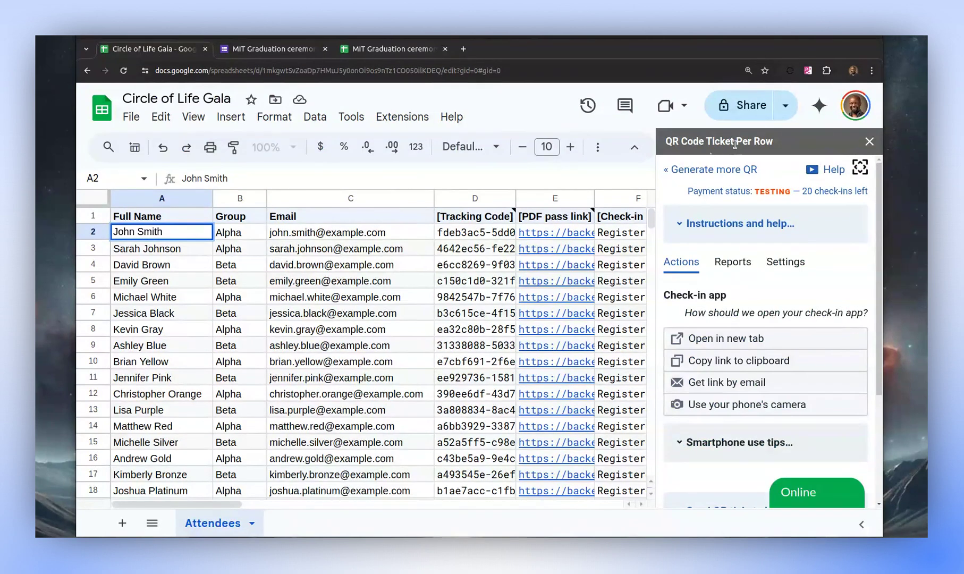
pyautogui.click(734, 263)
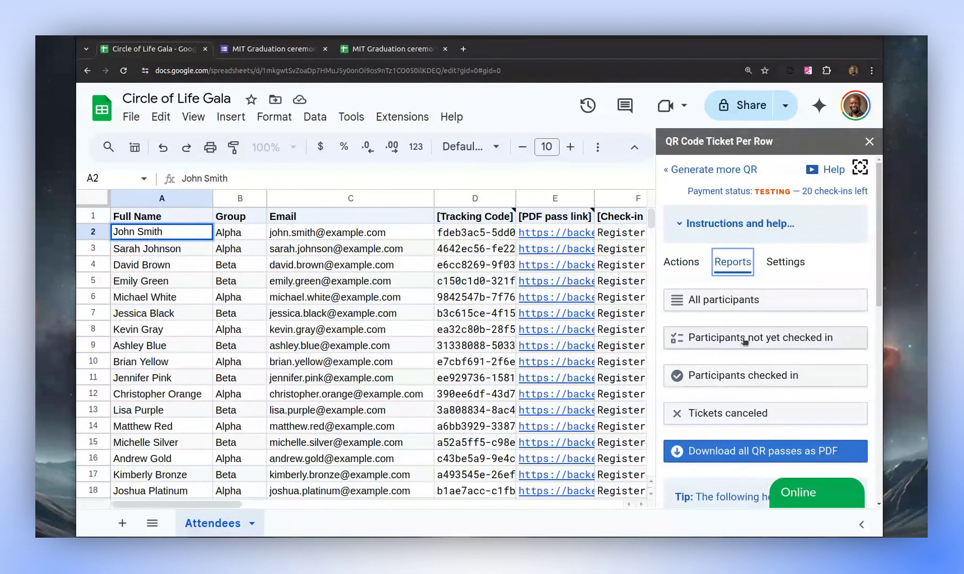
# Open the Gala's All participants list and preview it in a phone layout.
pyautogui.click(744, 300)
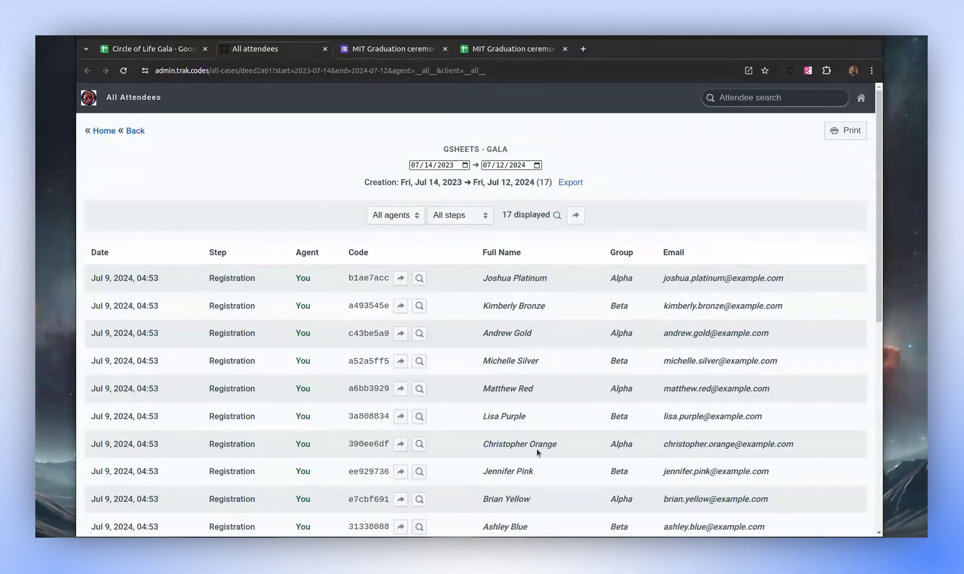
pyautogui.scroll(-5, 537, 449)
pyautogui.scroll(5, 536, 448)
pyautogui.hotkey('ctrl', 'shift', 'i')
pyautogui.scroll(-2, 522, 247)
pyautogui.scroll(-3, 511, 391)
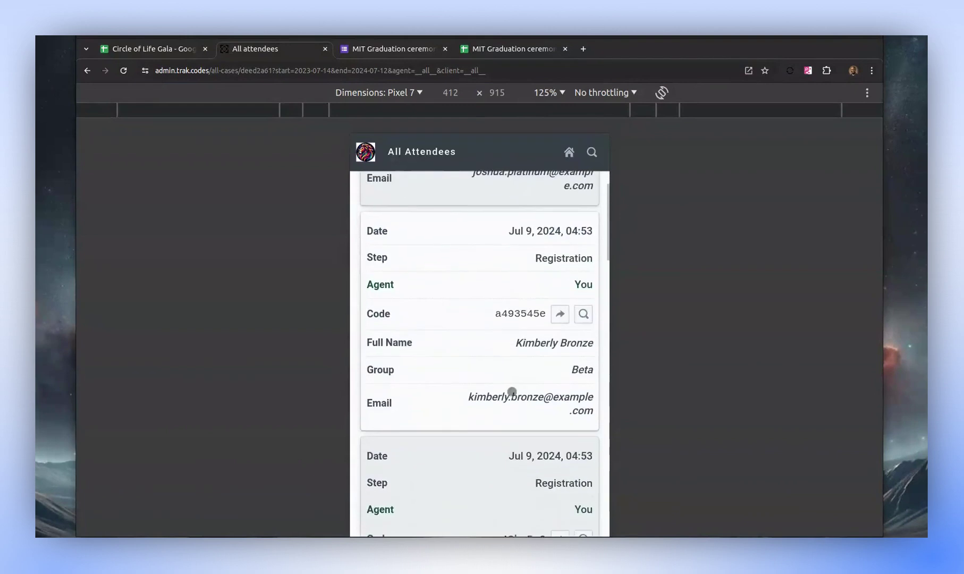
pyautogui.scroll(-3, 511, 392)
pyautogui.scroll(-3, 523, 357)
pyautogui.scroll(1, 519, 335)
pyautogui.scroll(3, 510, 374)
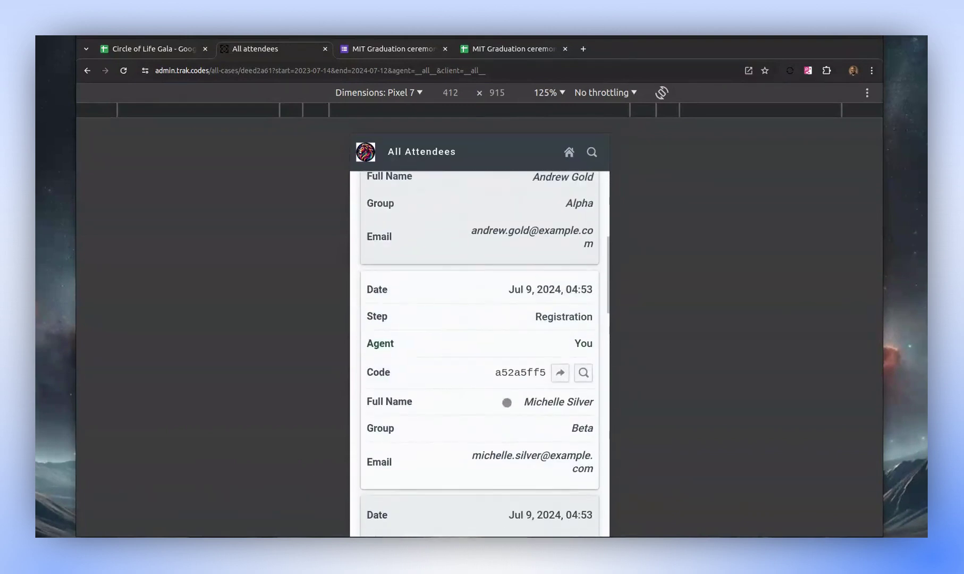
pyautogui.scroll(3, 507, 403)
pyautogui.scroll(3, 502, 514)
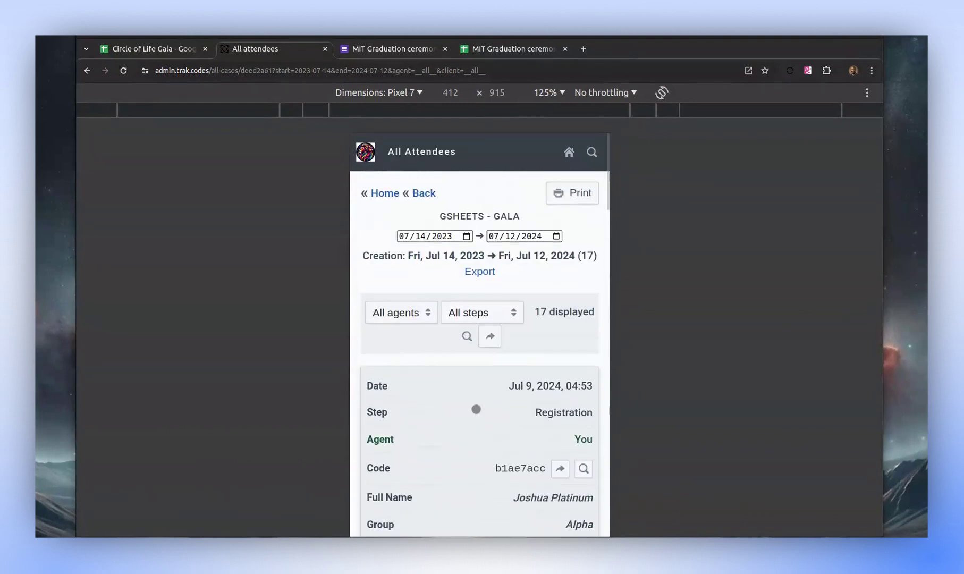
# Back on the Gala sheet, check the Check-in Status column and select an empty column H cell.
pyautogui.click(325, 49)
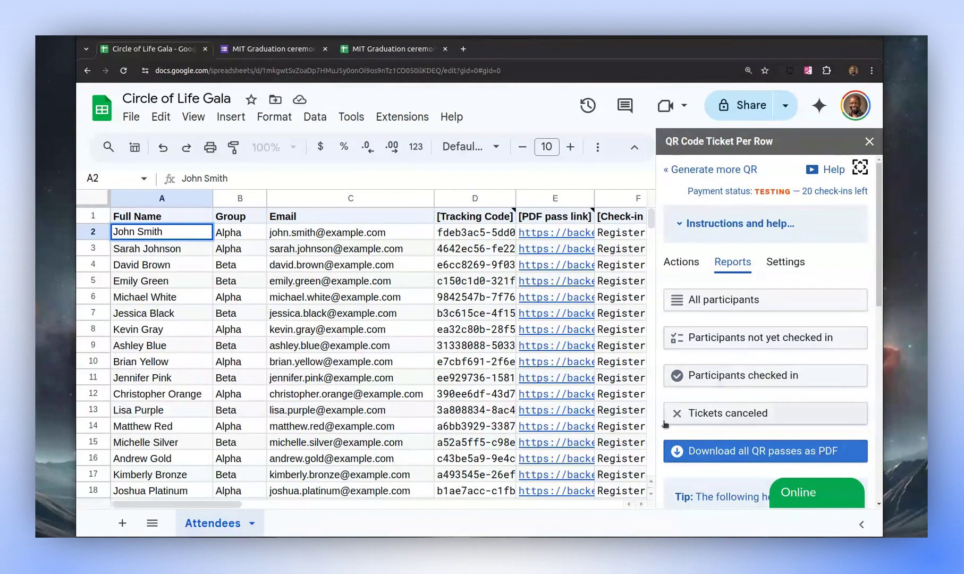
pyautogui.moveTo(177, 503); pyautogui.dragTo(251, 503)
pyautogui.click(346, 198)
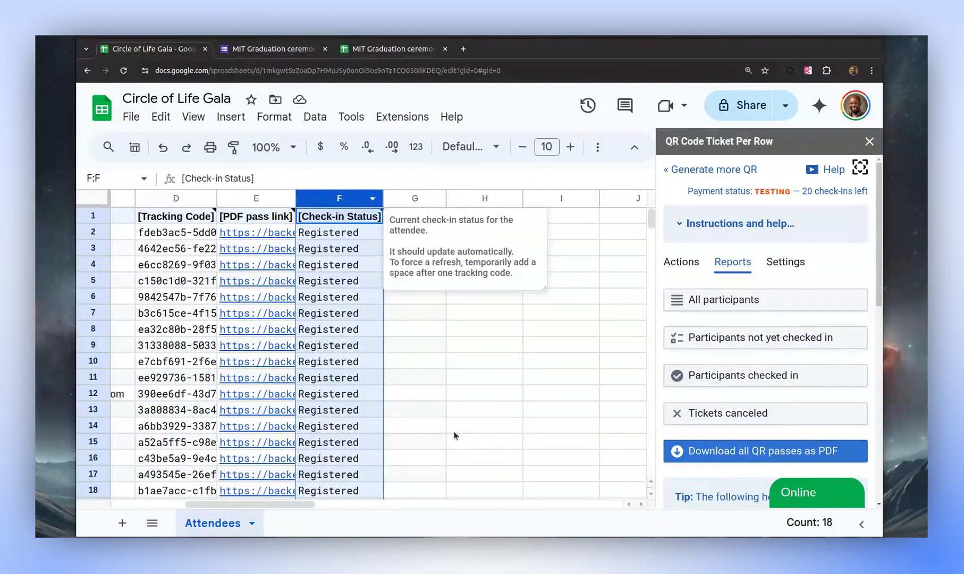
pyautogui.click(484, 360)
pyautogui.scroll(-3, 827, 346)
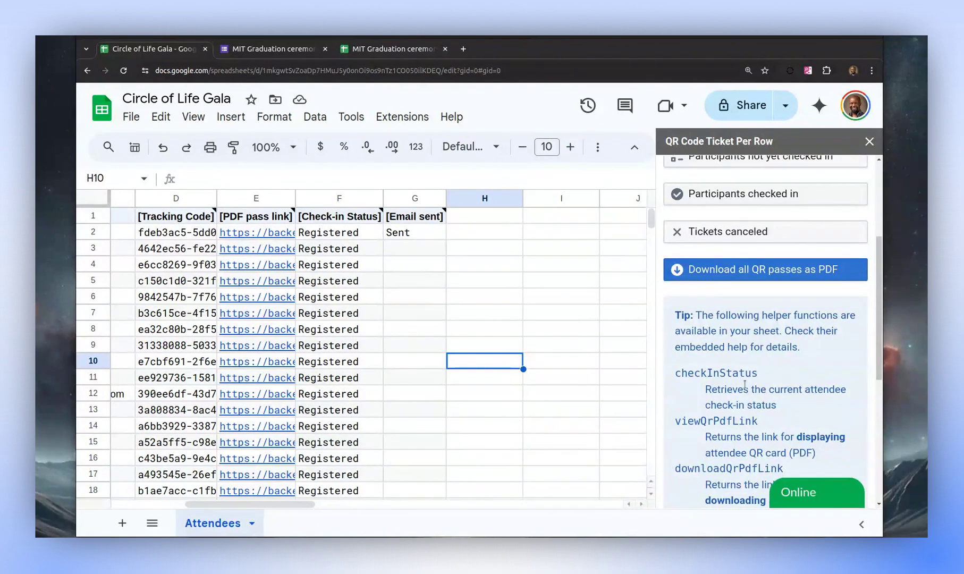
pyautogui.scroll(-1, 743, 419)
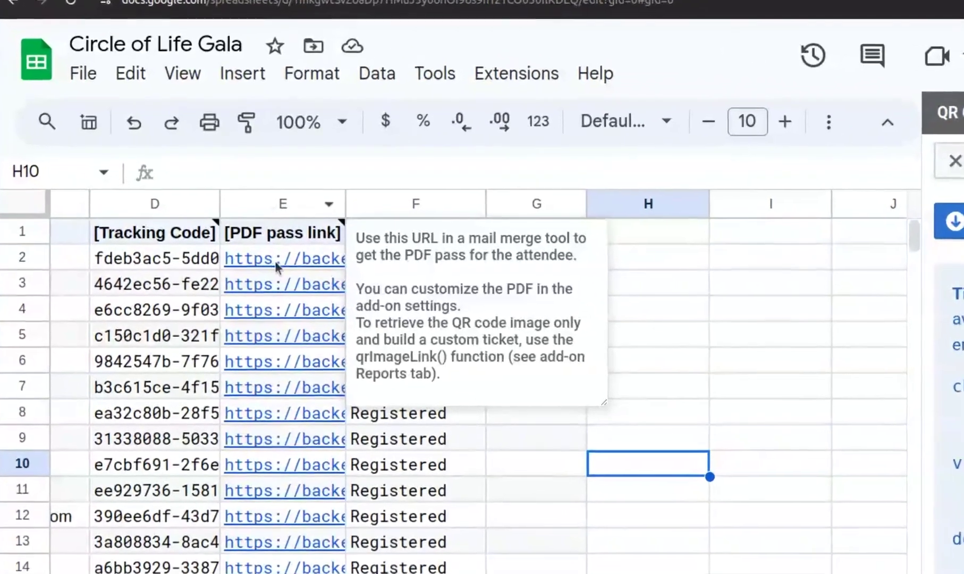
pyautogui.click(264, 236)
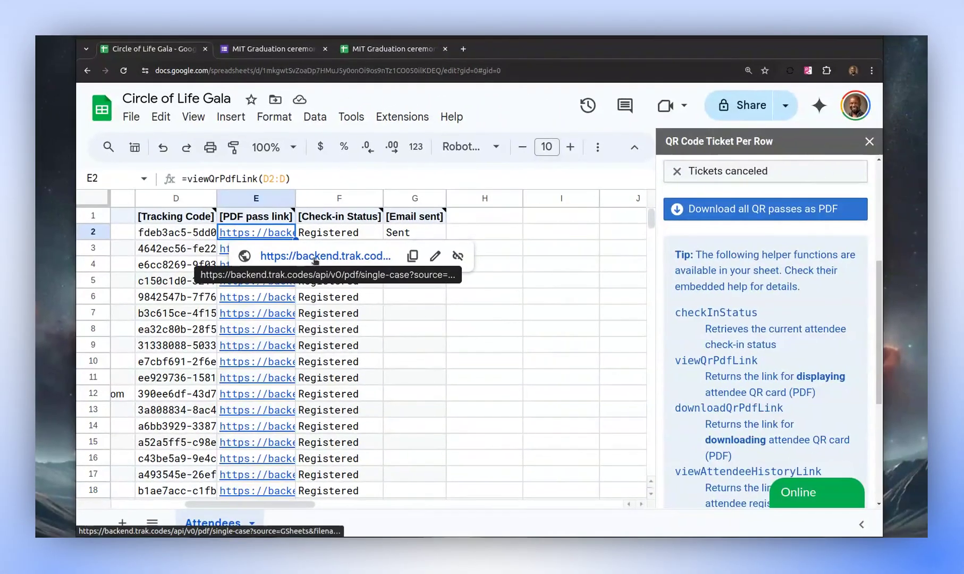
pyautogui.click(315, 257)
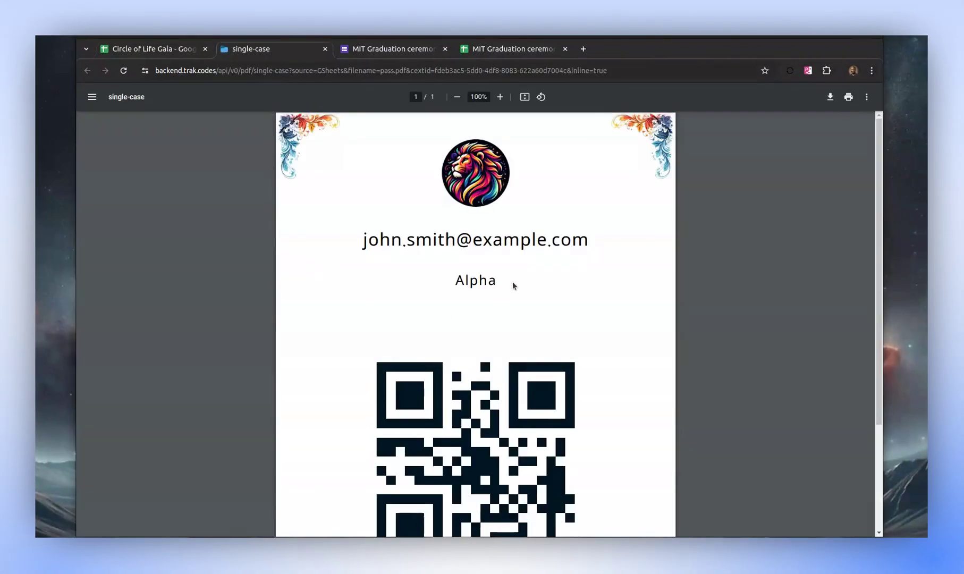
pyautogui.scroll(-3, 512, 281)
pyautogui.scroll(3, 488, 207)
pyautogui.click(326, 49)
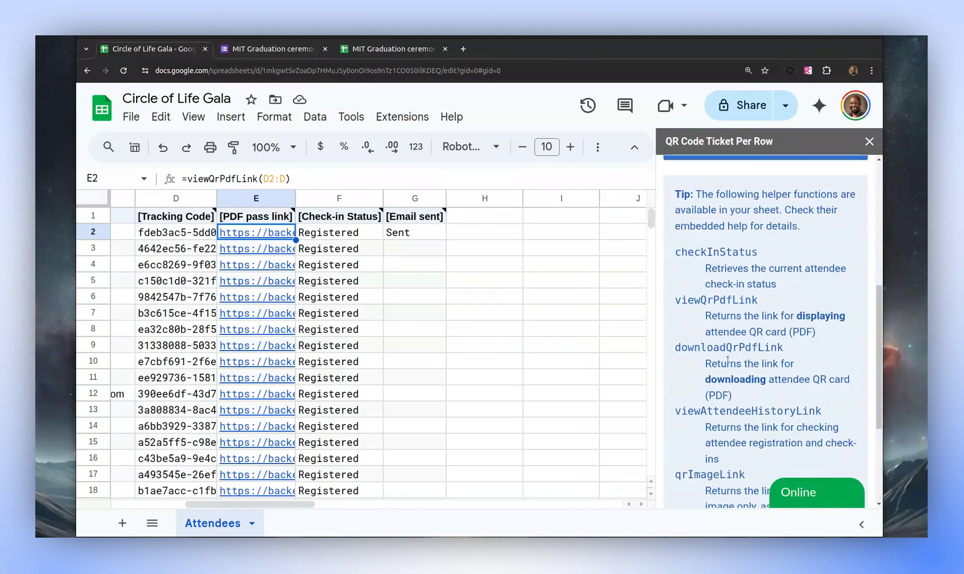
pyautogui.doubleClick(724, 348)
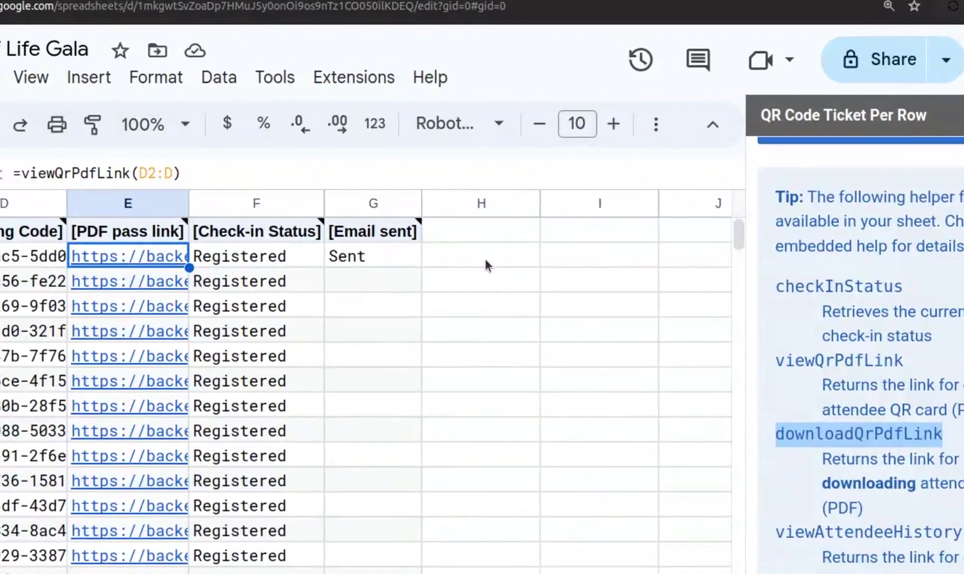
# Enter the downloadQrPdfLink formula over the tracking codes in cell H2.
pyautogui.click(482, 233)
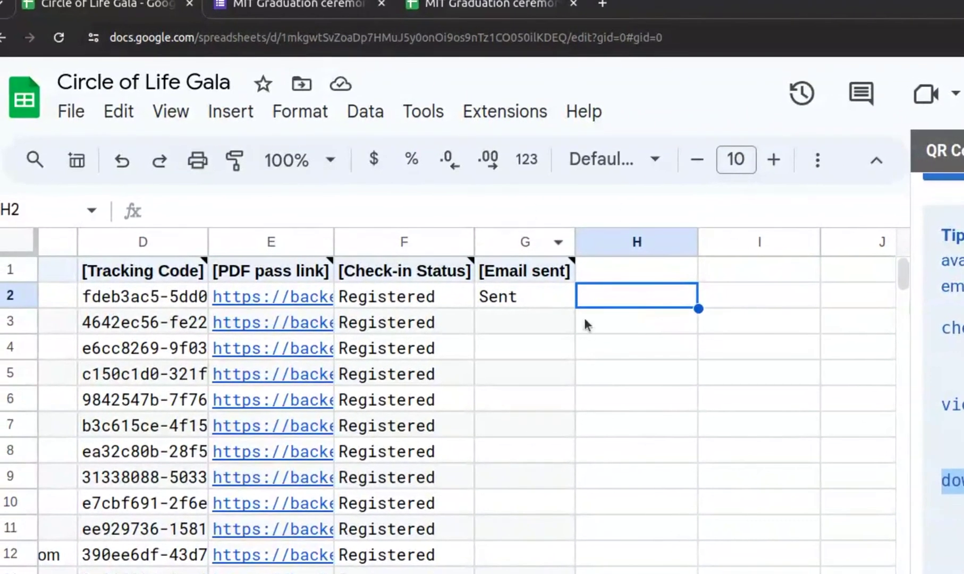
pyautogui.click(311, 215)
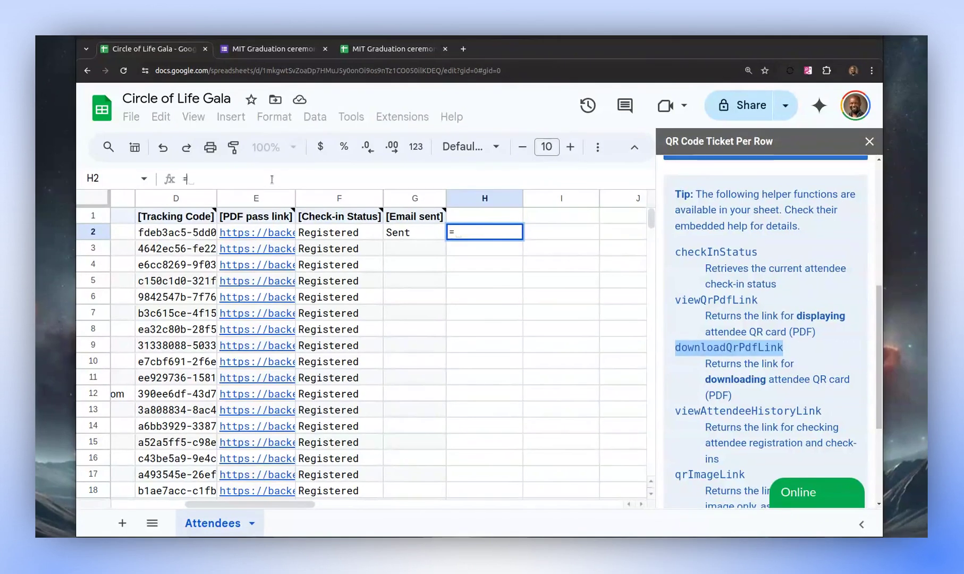
pyautogui.write('=downloadQrPdfLink(')
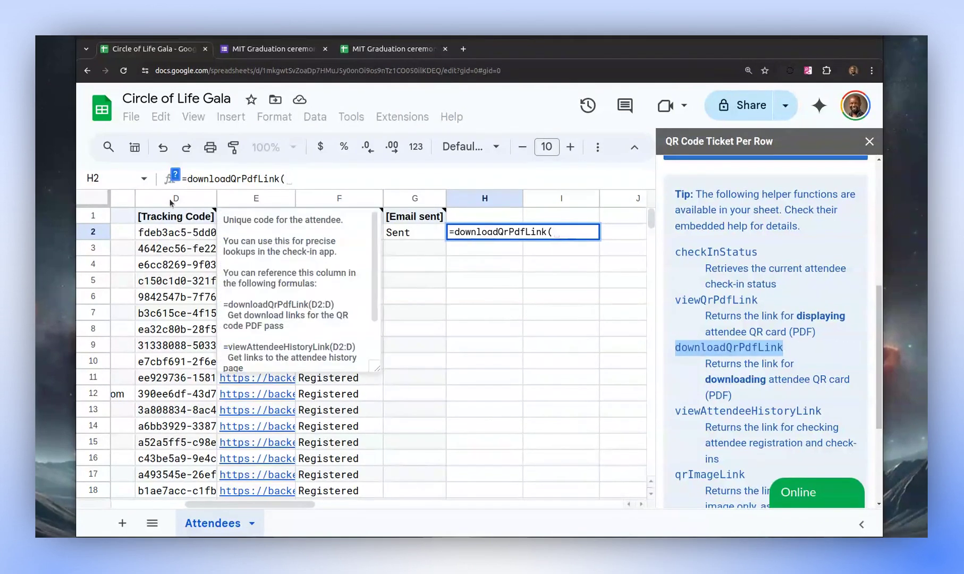
pyautogui.write('D')
pyautogui.press('BackSpace')
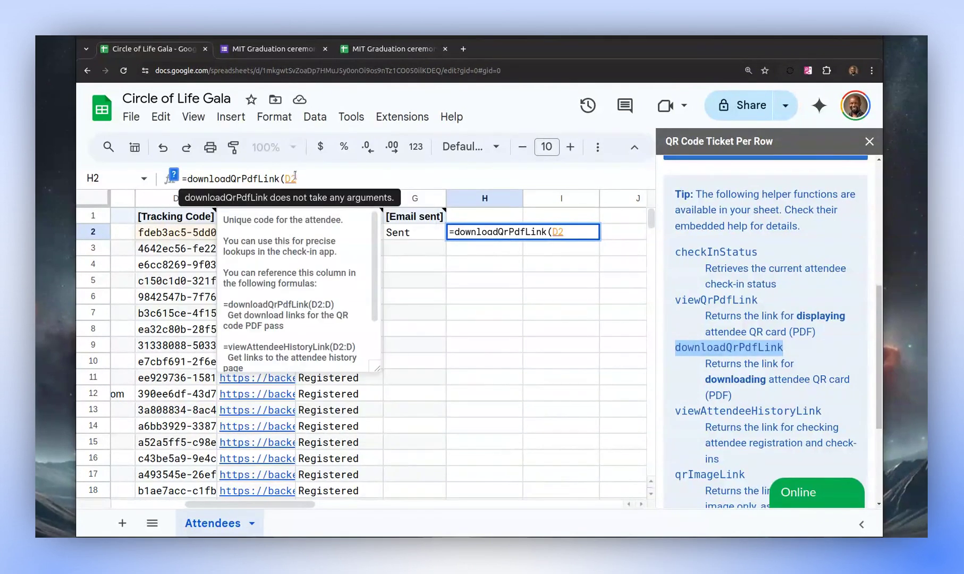
pyautogui.press('Return')
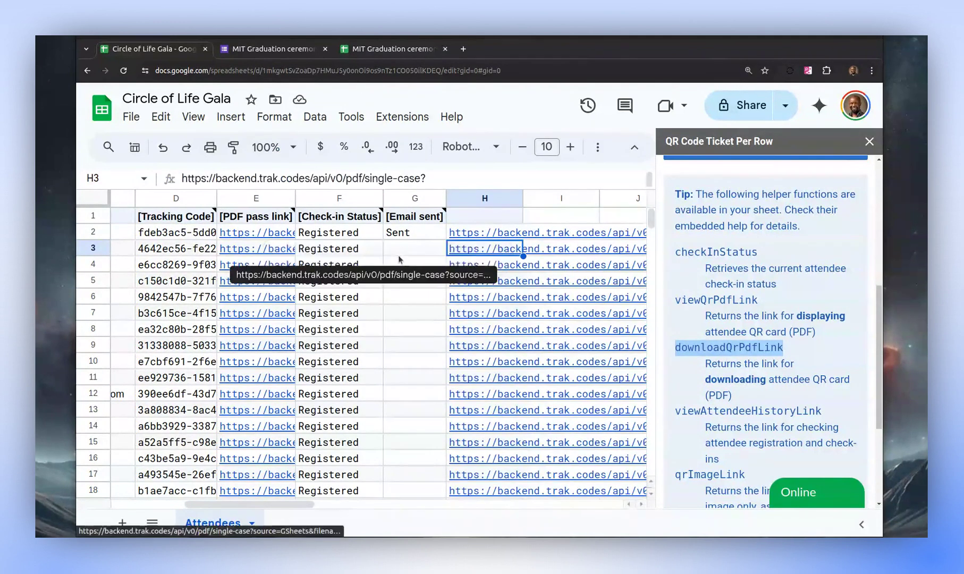
# Test a column H link, which downloads pass.pdf, and return to the sheet.
pyautogui.click(361, 256)
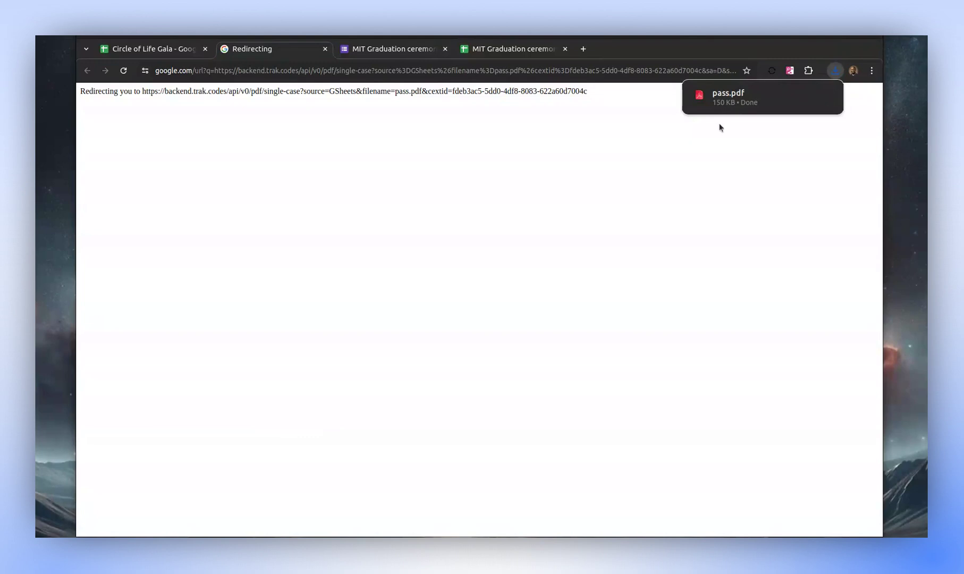
pyautogui.click(327, 49)
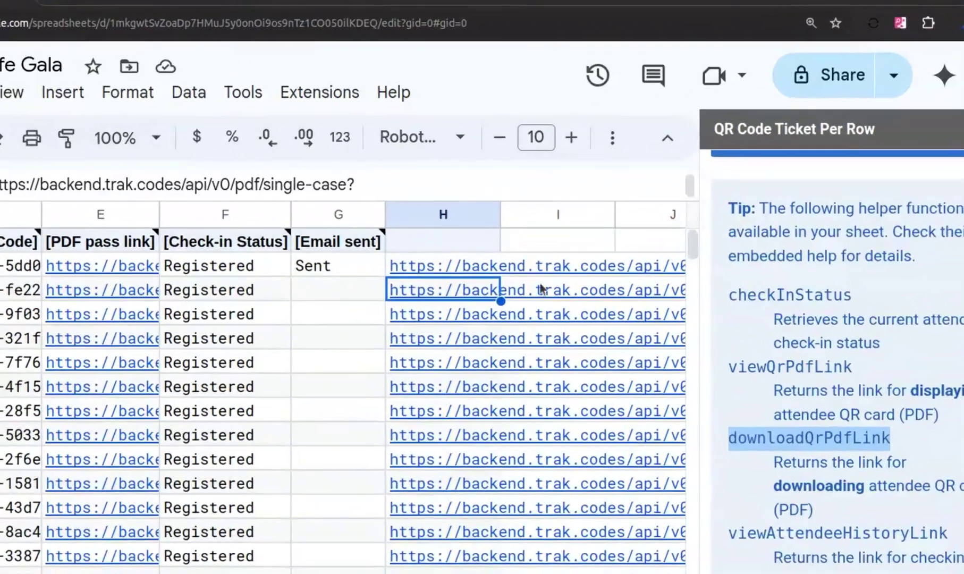
pyautogui.click(562, 217)
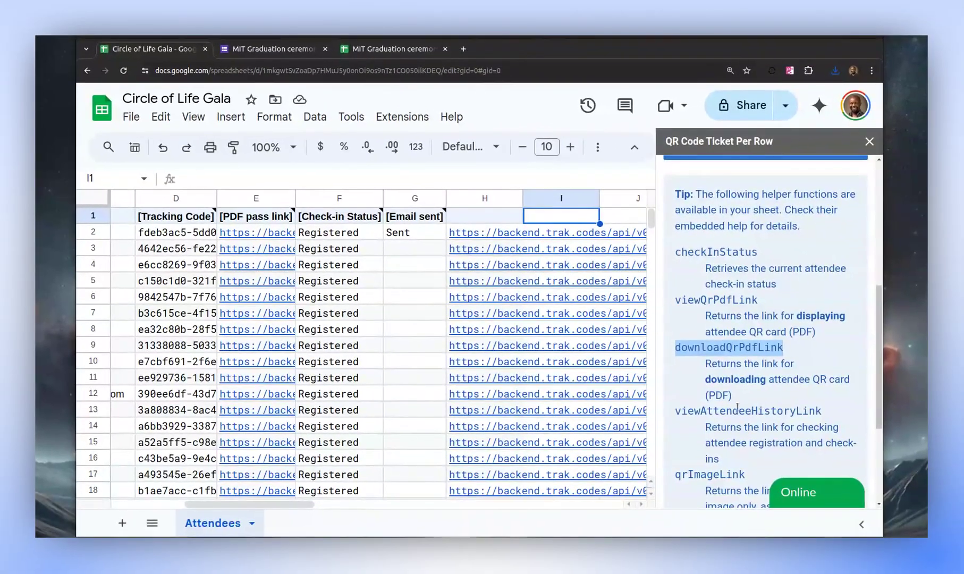
# Enter =viewAttendeeHistoryLink(D2:D) in I2 to fill column I with history links.
pyautogui.doubleClick(804, 411)
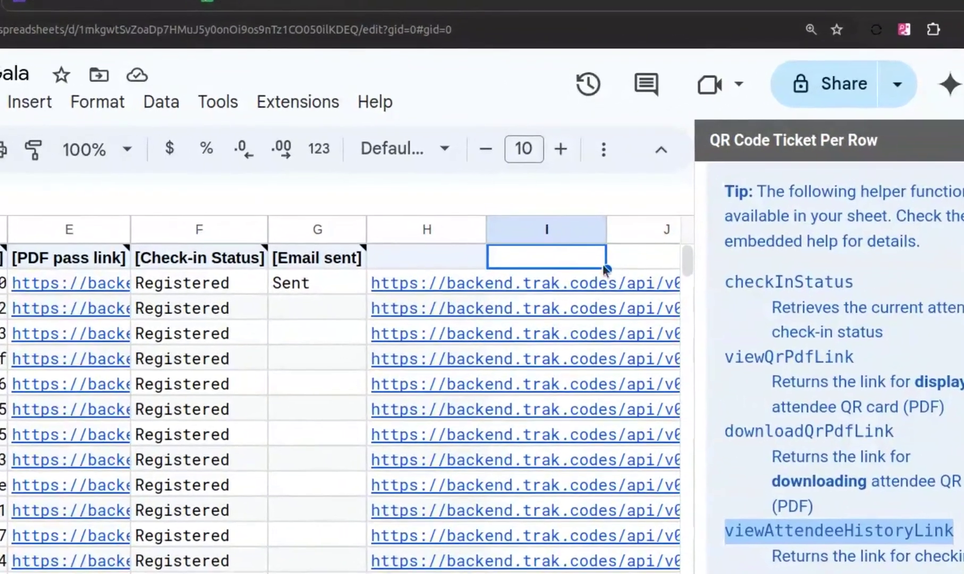
pyautogui.click(571, 198)
pyautogui.click(572, 233)
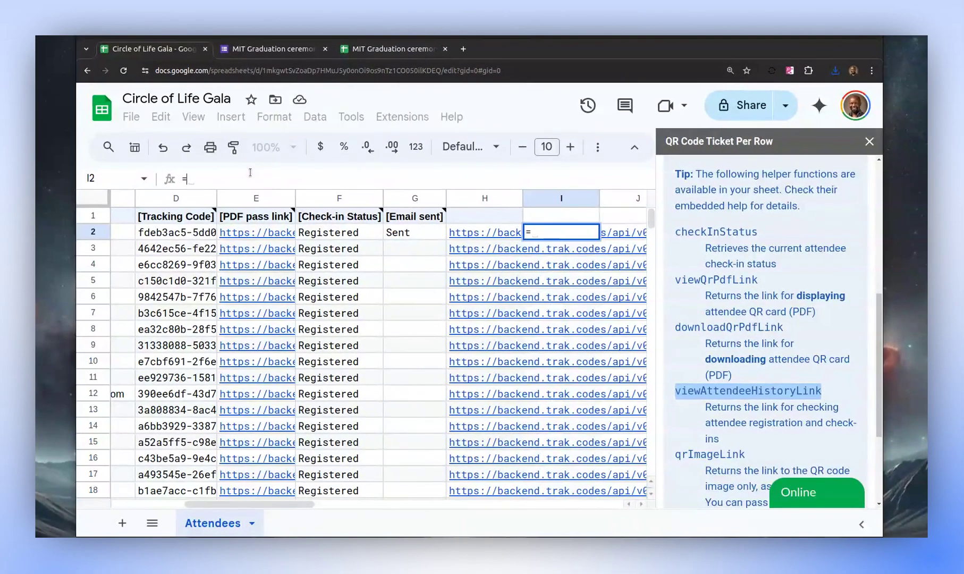
pyautogui.write('=viewAttendeeHistoryLink(D2:D')
pyautogui.press('Return')
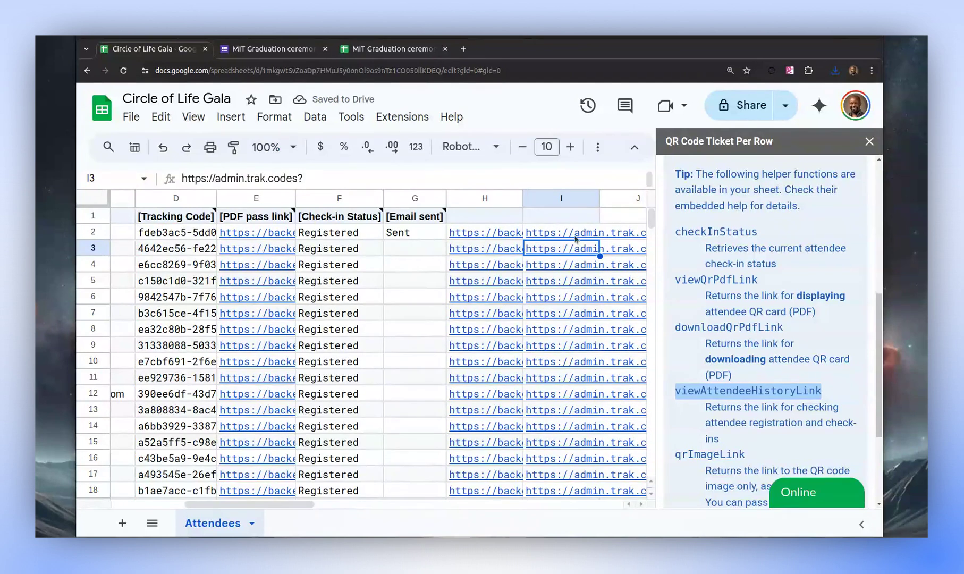
# Open the I2 link to check John Smith's Trak.codes registration record.
pyautogui.click(565, 238)
pyautogui.click(452, 256)
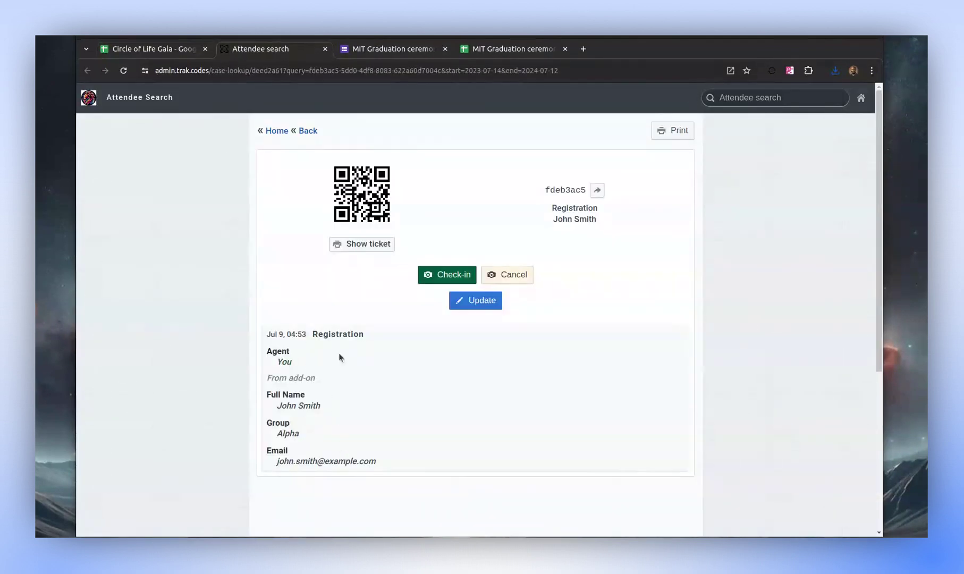
pyautogui.click(326, 49)
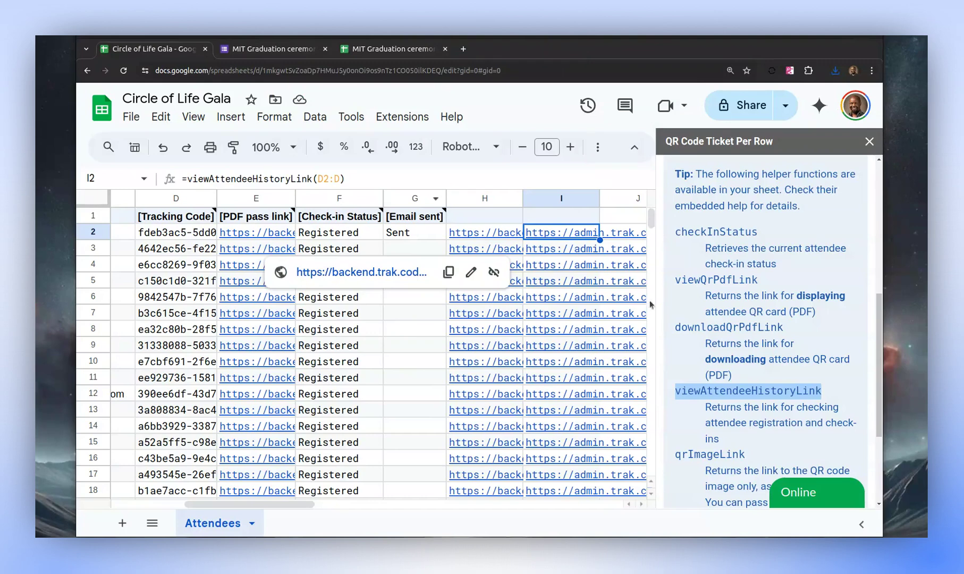
pyautogui.scroll(-5, 749, 386)
pyautogui.moveTo(746, 299); pyautogui.dragTo(674, 300)
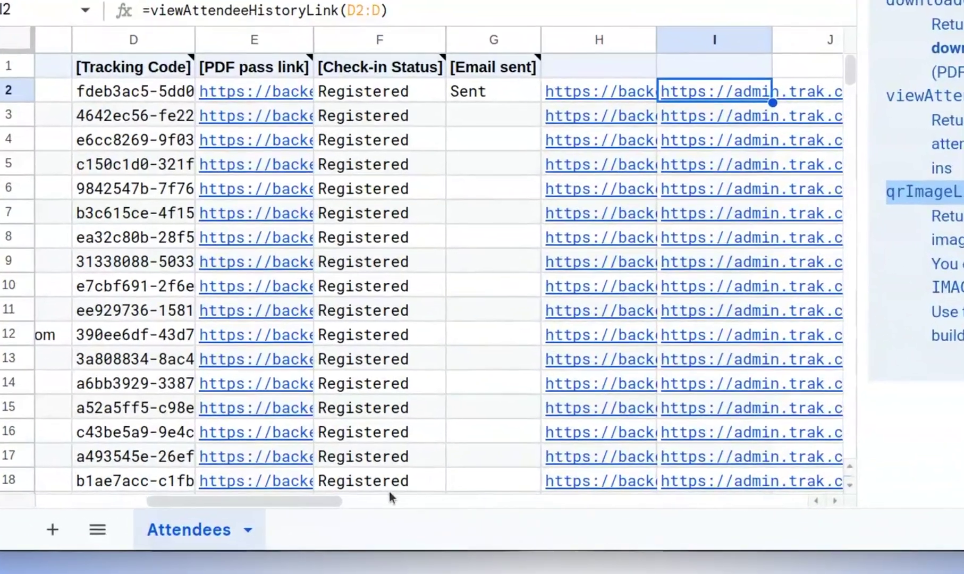
pyautogui.moveTo(305, 503); pyautogui.dragTo(348, 503)
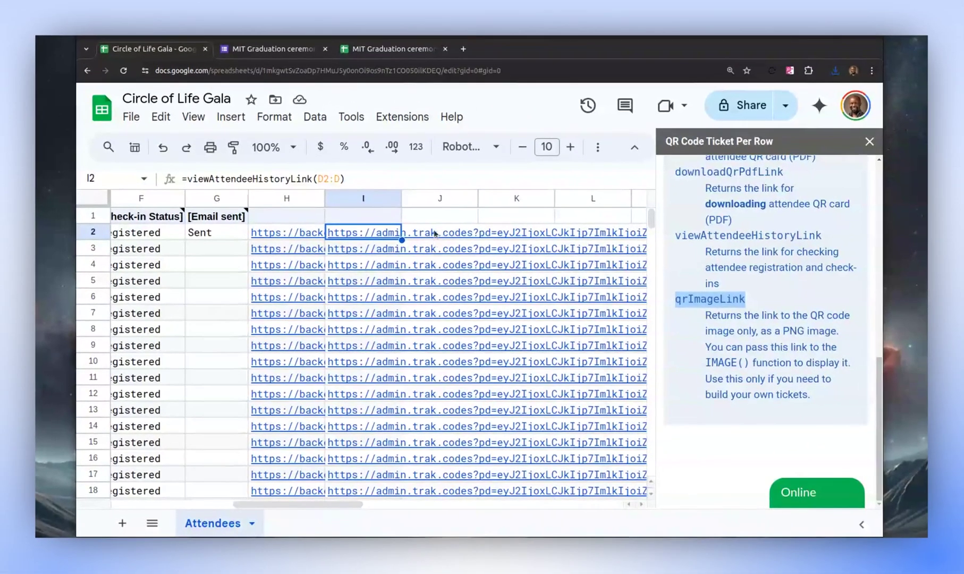
# Enter =IMAGE(qrImageLink(D2)) in J2 to display the first attendee's QR code.
pyautogui.click(422, 231)
pyautogui.click(233, 179)
pyautogui.write('=')
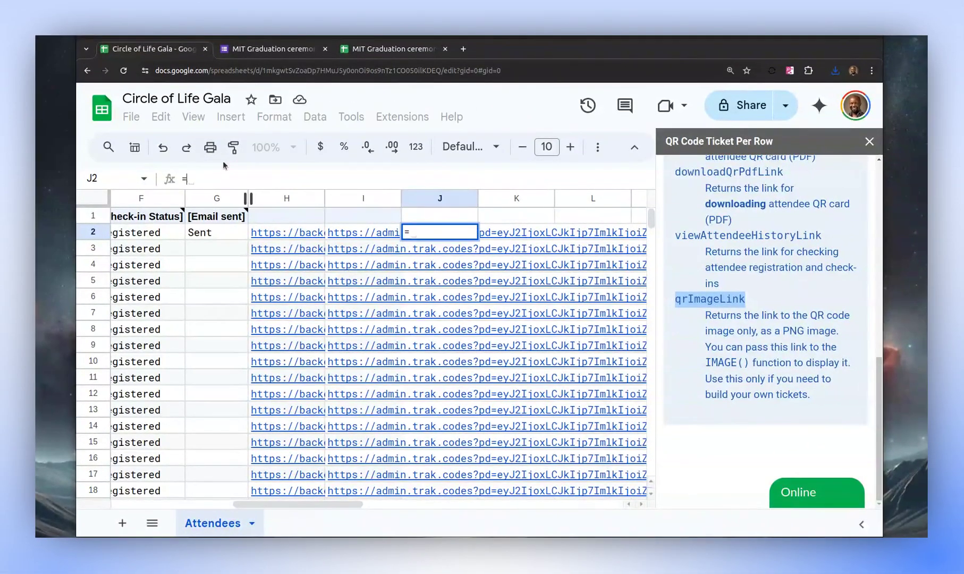
pyautogui.write('IMAGE(')
pyautogui.write('qrImageLink')
pyautogui.write('(')
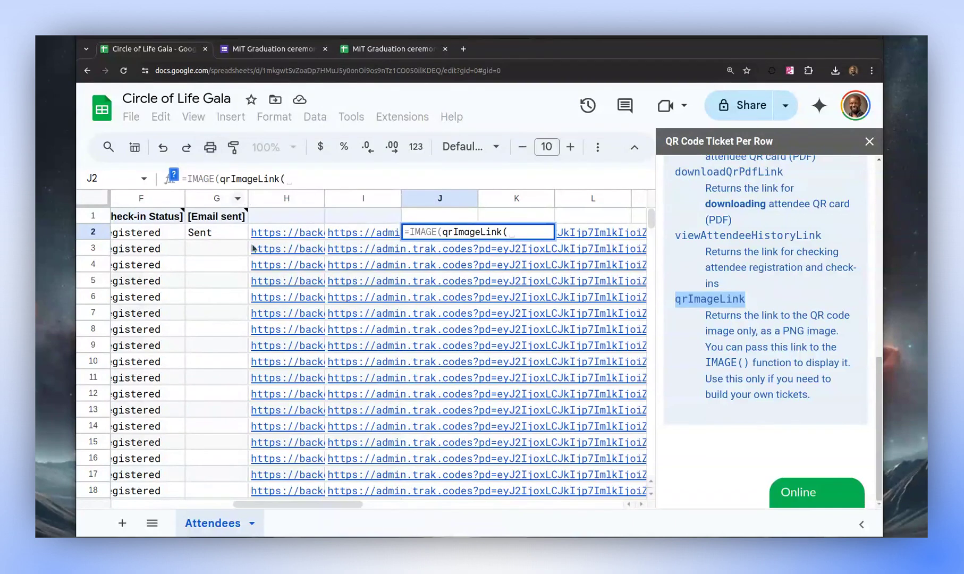
pyautogui.moveTo(313, 504); pyautogui.dragTo(256, 503)
pyautogui.write(')')
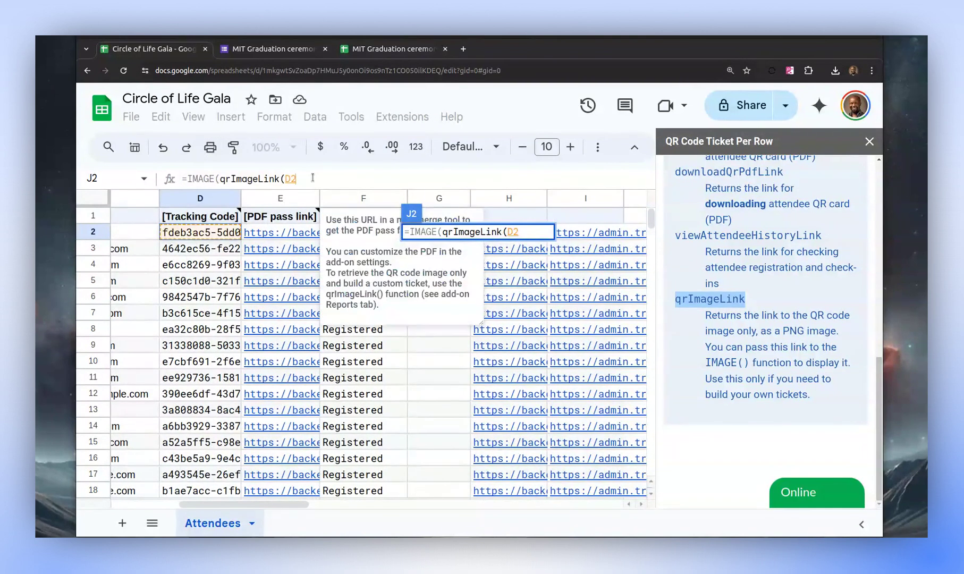
pyautogui.write(')')
pyautogui.press('Return')
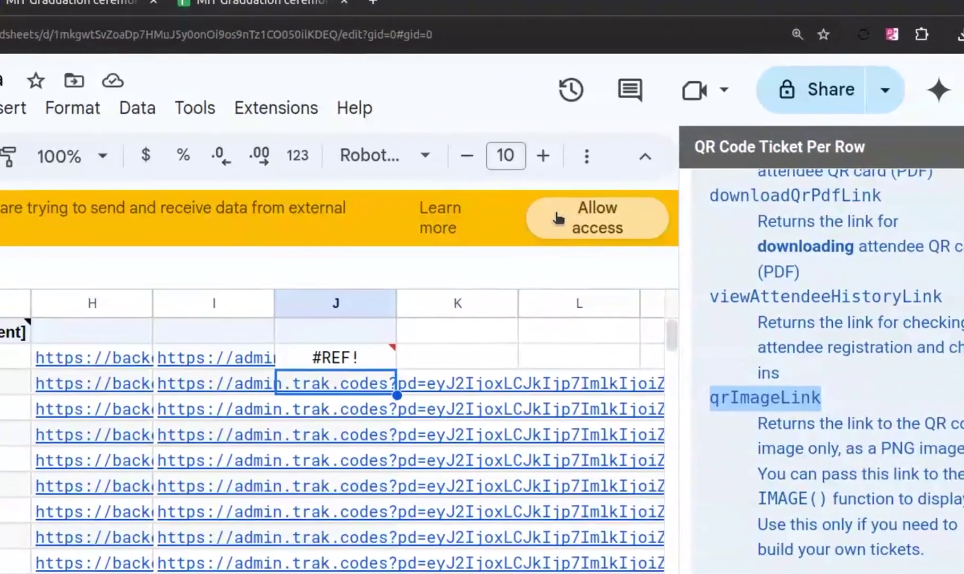
# Allow external data access and start dragging row 2 taller.
pyautogui.click(572, 207)
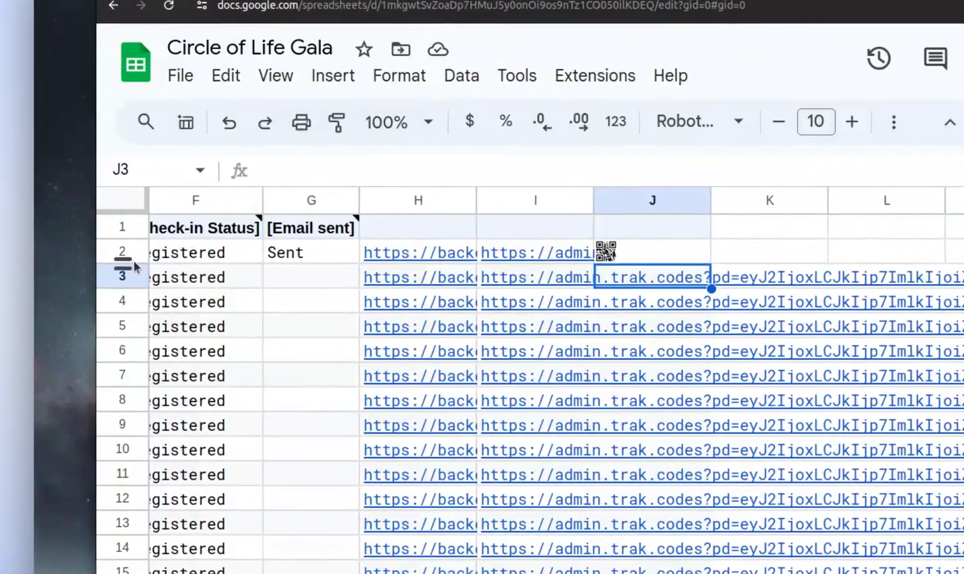
pyautogui.moveTo(94, 242); pyautogui.dragTo(104, 288)
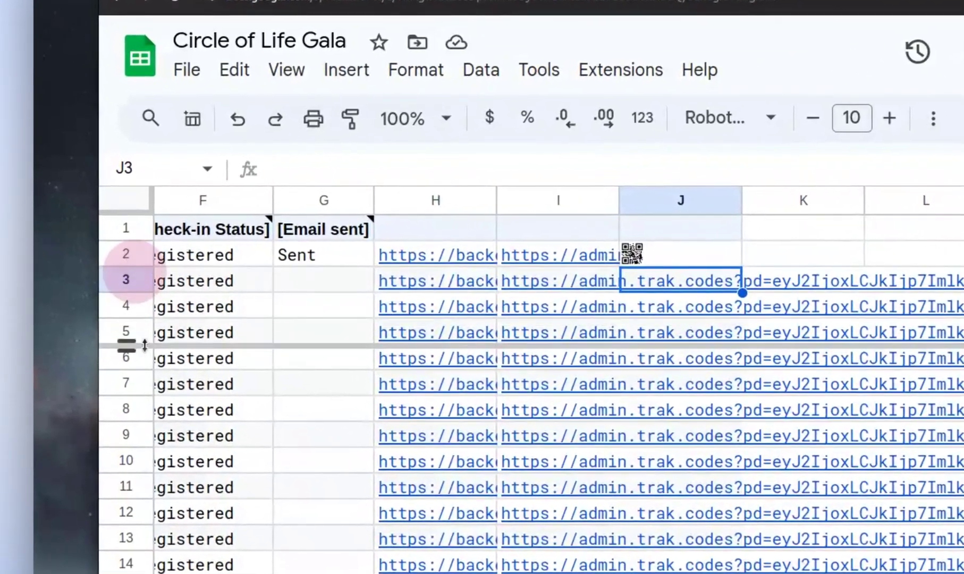
pyautogui.moveTo(144, 344); pyautogui.dragTo(143, 346)
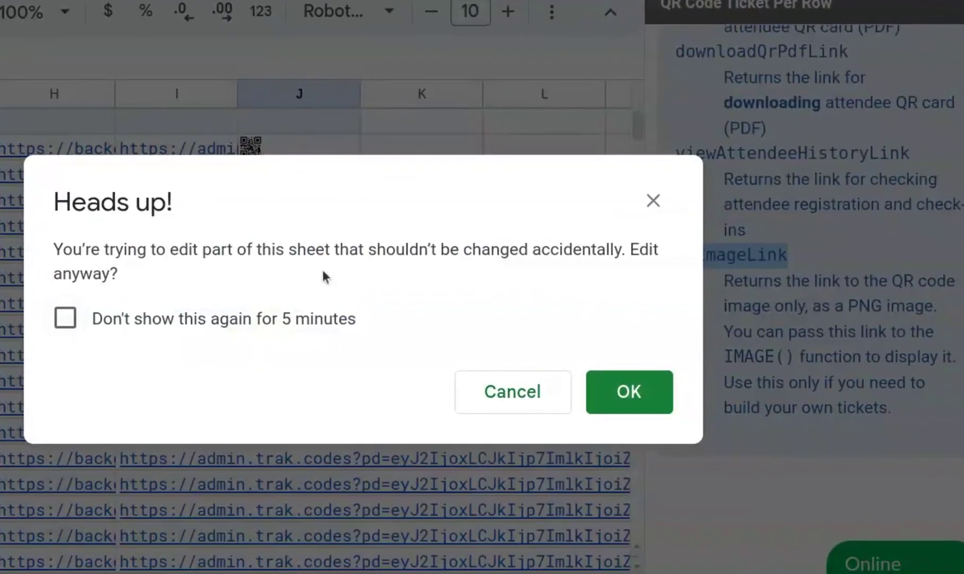
# Confirm the protected-row warning and fill the J2 QR image formula down to J9.
pyautogui.click(595, 388)
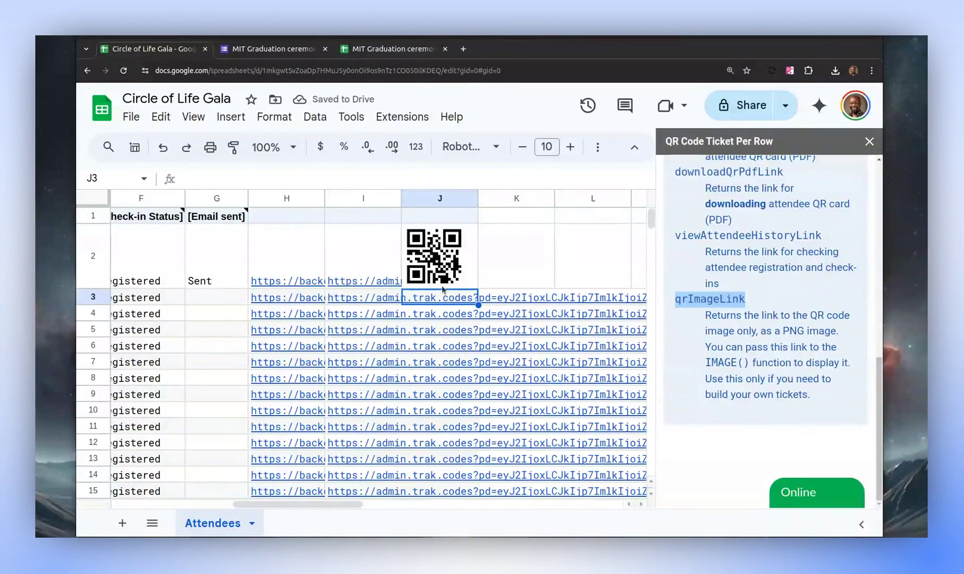
pyautogui.click(441, 285)
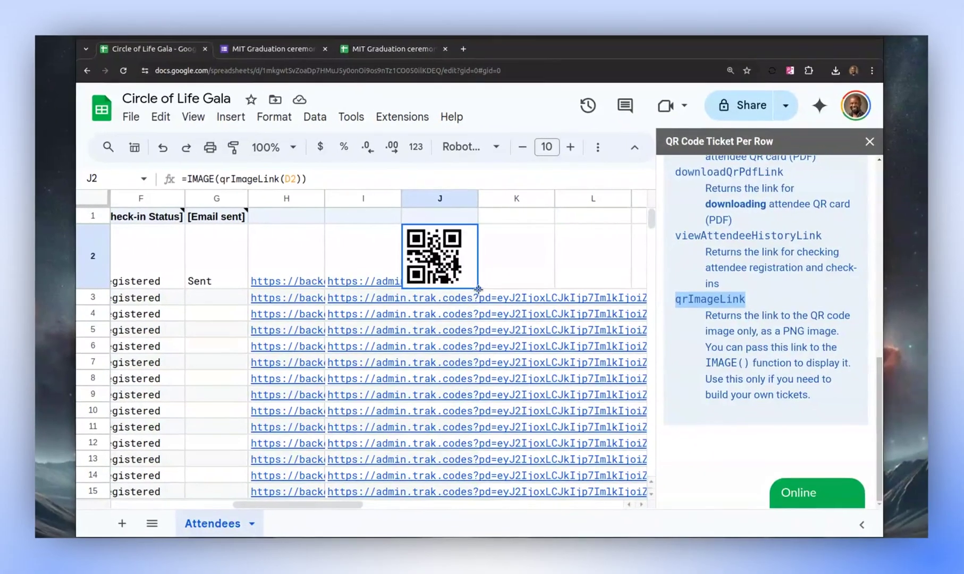
pyautogui.moveTo(478, 289); pyautogui.dragTo(487, 399)
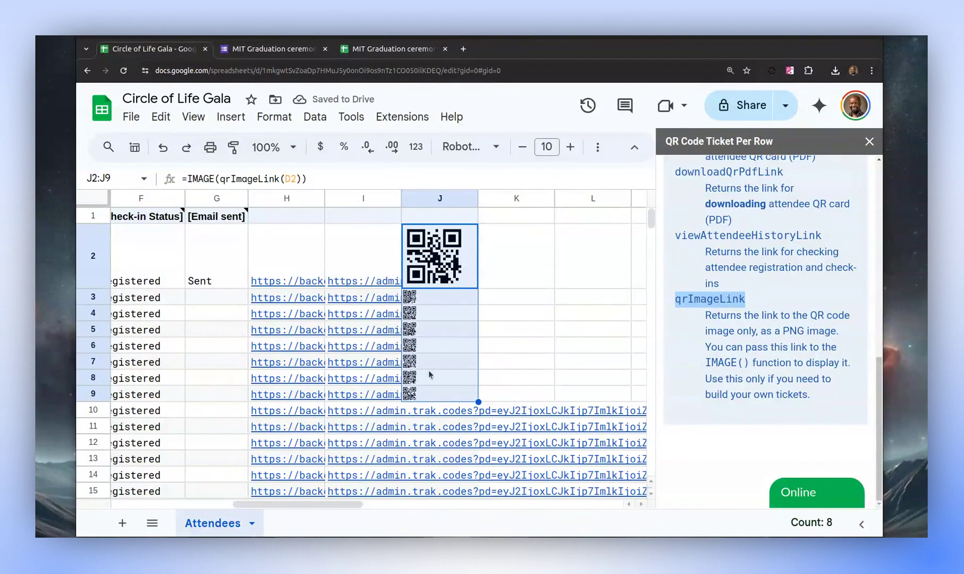
pyautogui.scroll(2, 694, 404)
pyautogui.scroll(3, 694, 405)
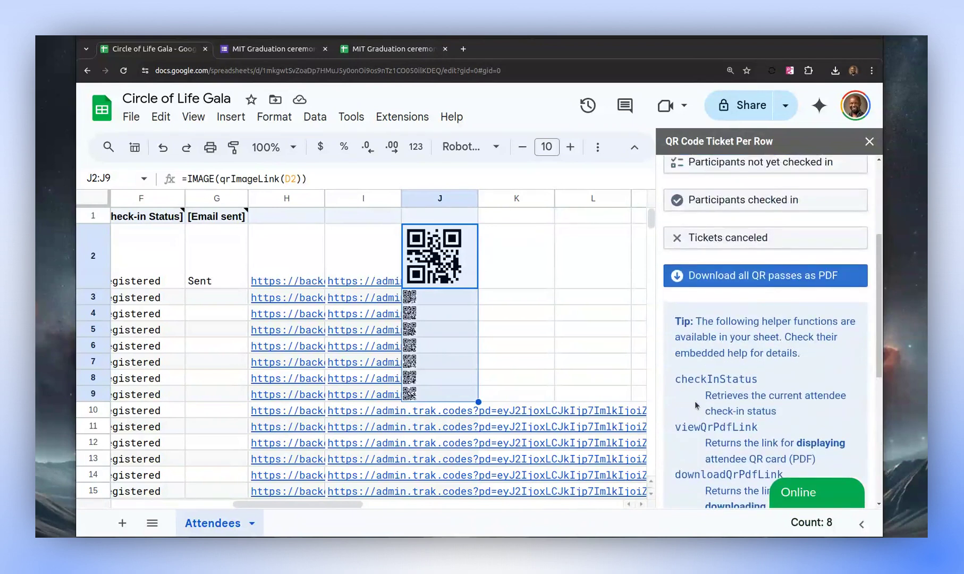
pyautogui.scroll(3, 694, 401)
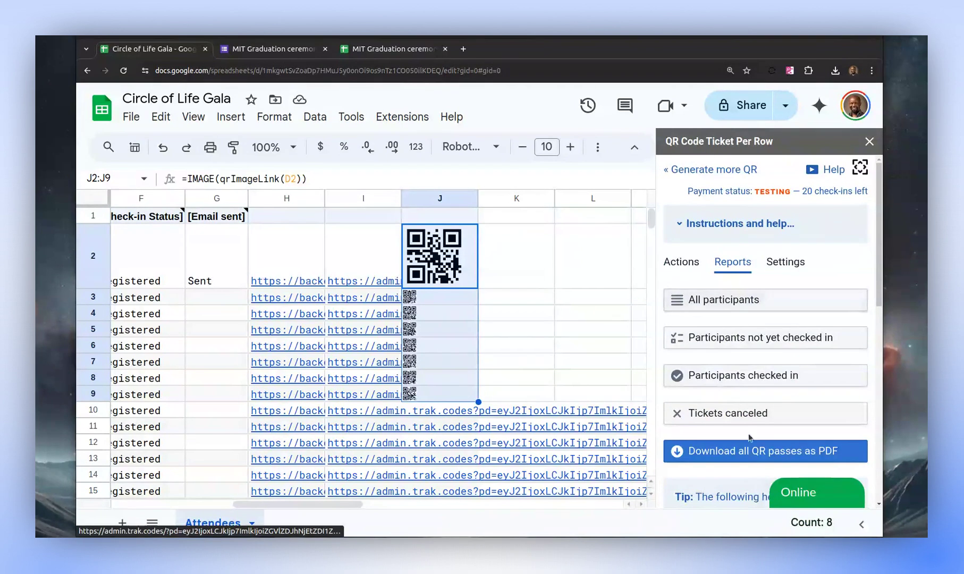
pyautogui.scroll(-3, 749, 442)
pyautogui.scroll(-3, 750, 441)
pyautogui.scroll(-2, 730, 459)
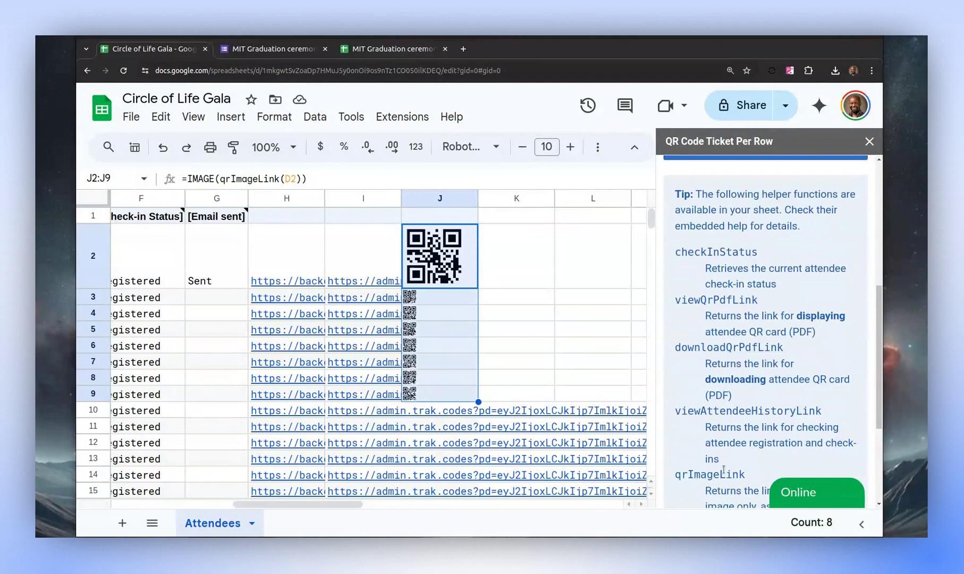